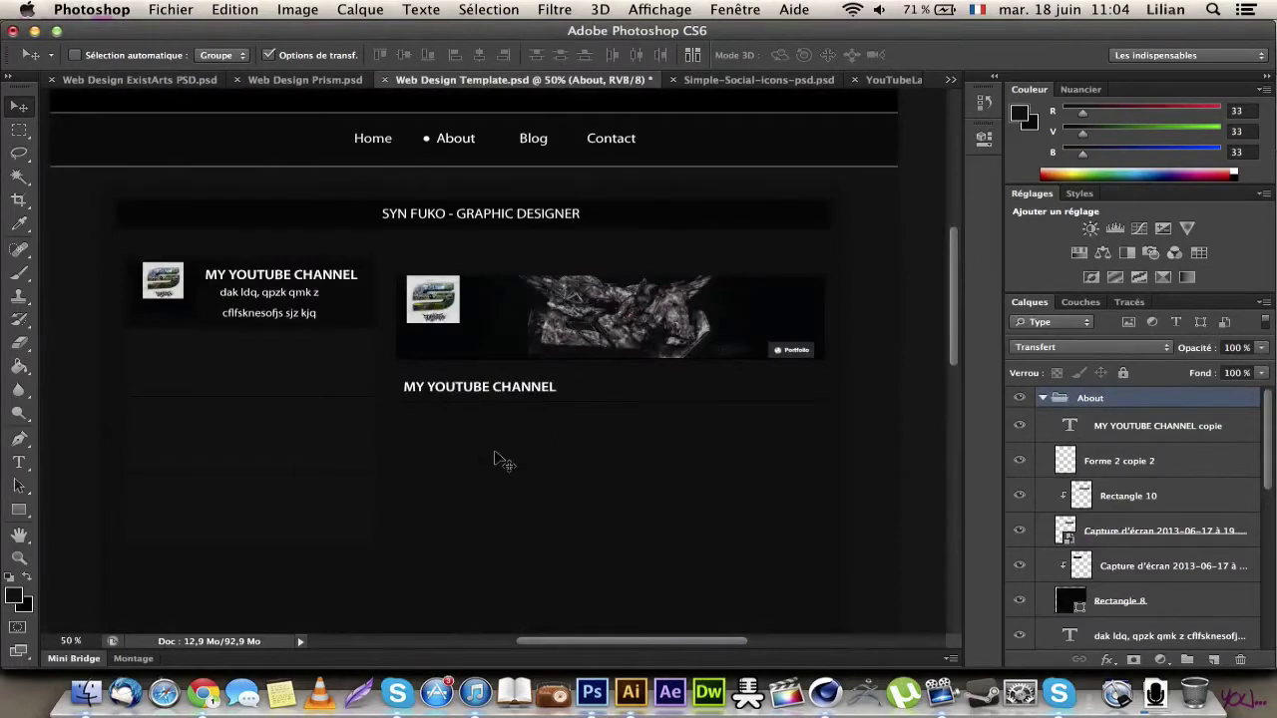
Scroll down to the duplicated MY YOUTUBE CHANNEL heading under the About page banner
scroll(504, 462, down, 2)
Copy the dak ldq placeholder text to just below the new heading
double_click(244, 250)
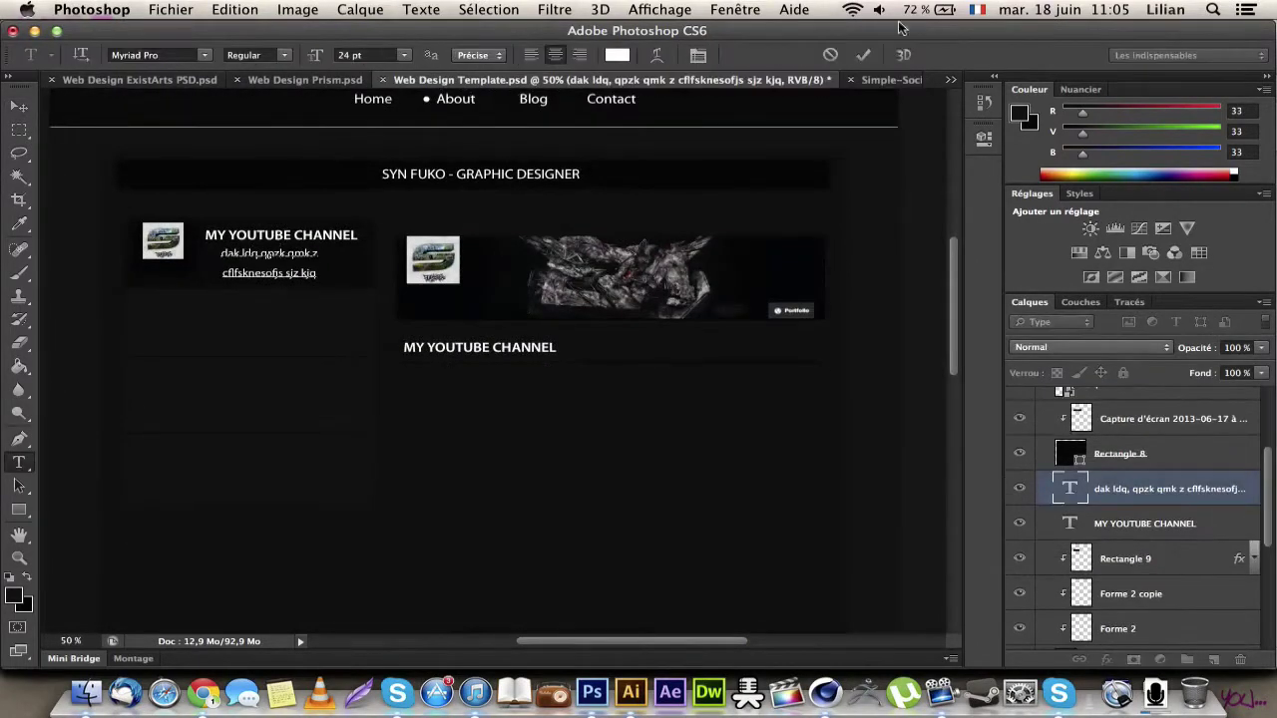
drag(632, 410, 788, 464)
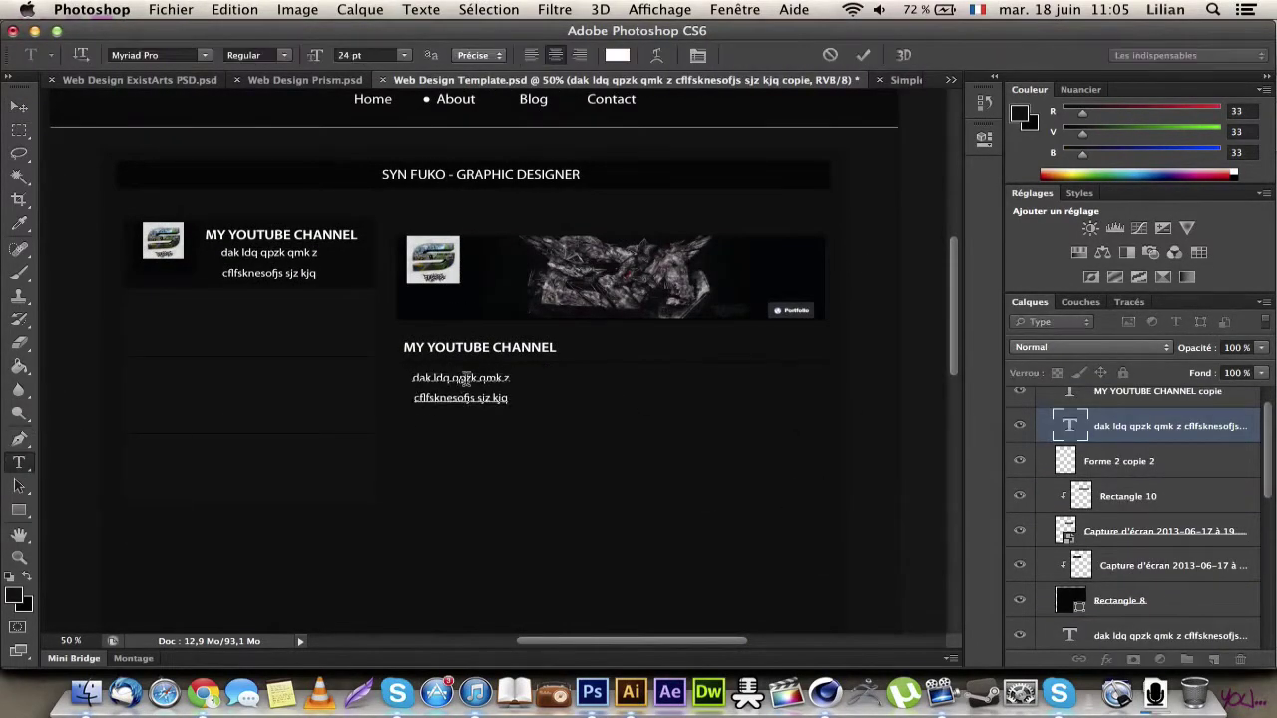
click(18, 110)
key(super+j)
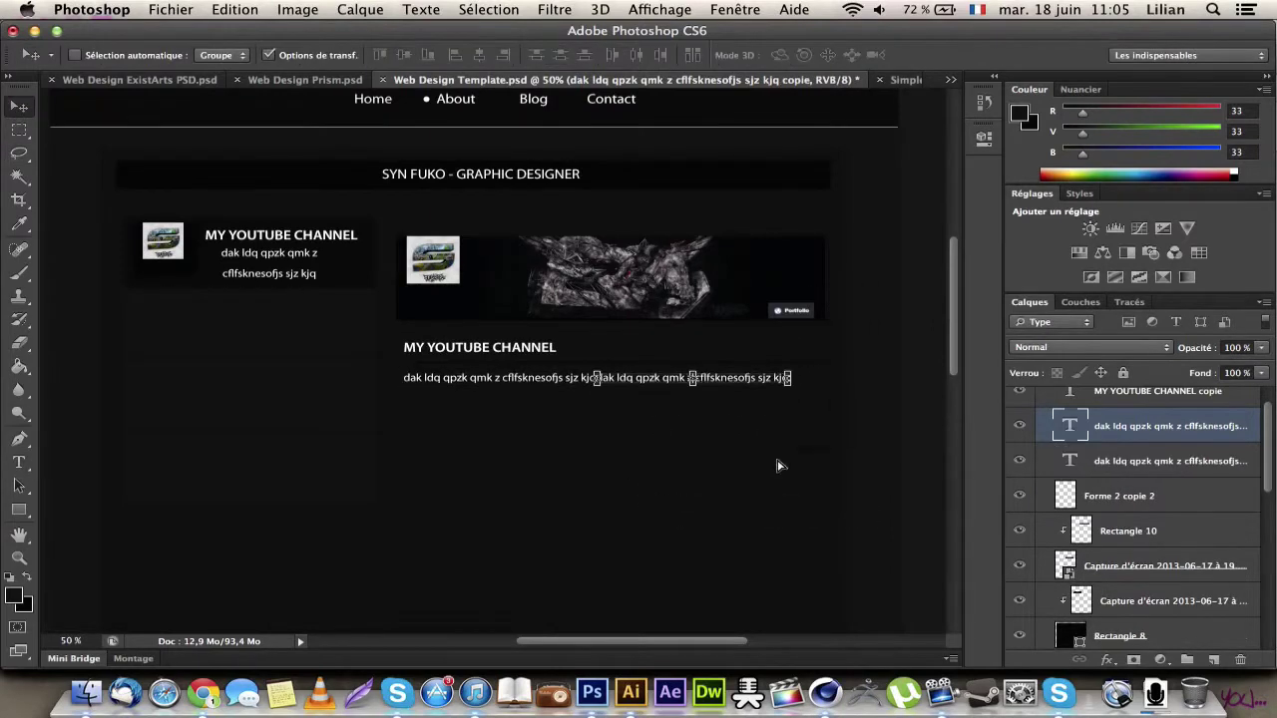
Duplicate the text into four lines and set their layer opacity to 23%
shift+click(1120, 461)
drag(854, 485, 854, 501)
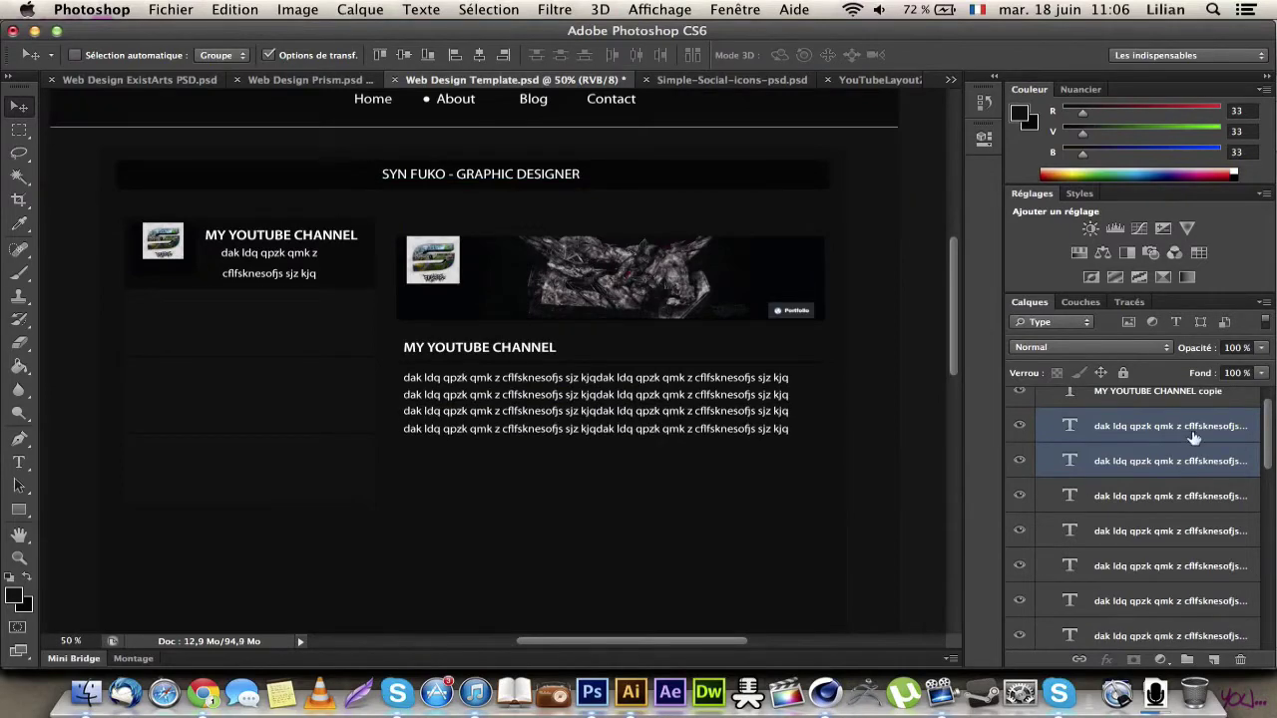
shift+click(1177, 566)
key(2)
key(3)
scroll(576, 437, down, 1)
scroll(413, 385, down, 2)
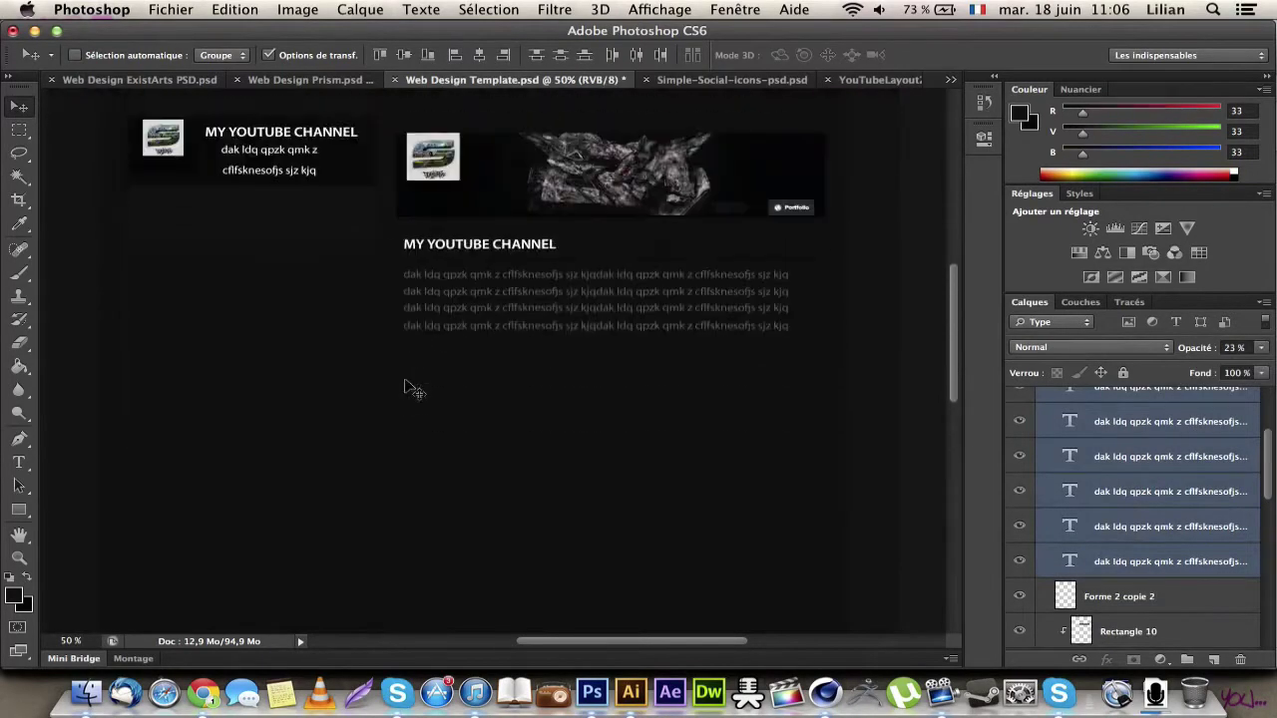
scroll(413, 386, up, 1)
key(super+Tab)
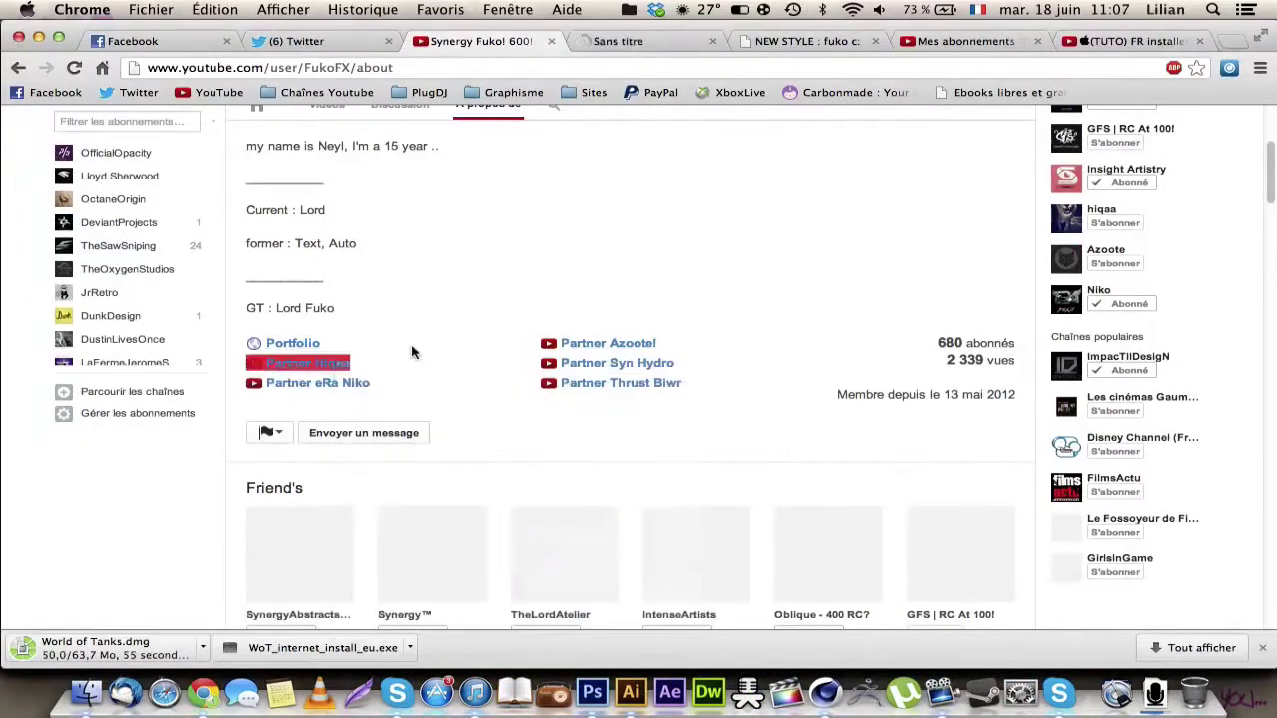
right_click(339, 364)
click(429, 390)
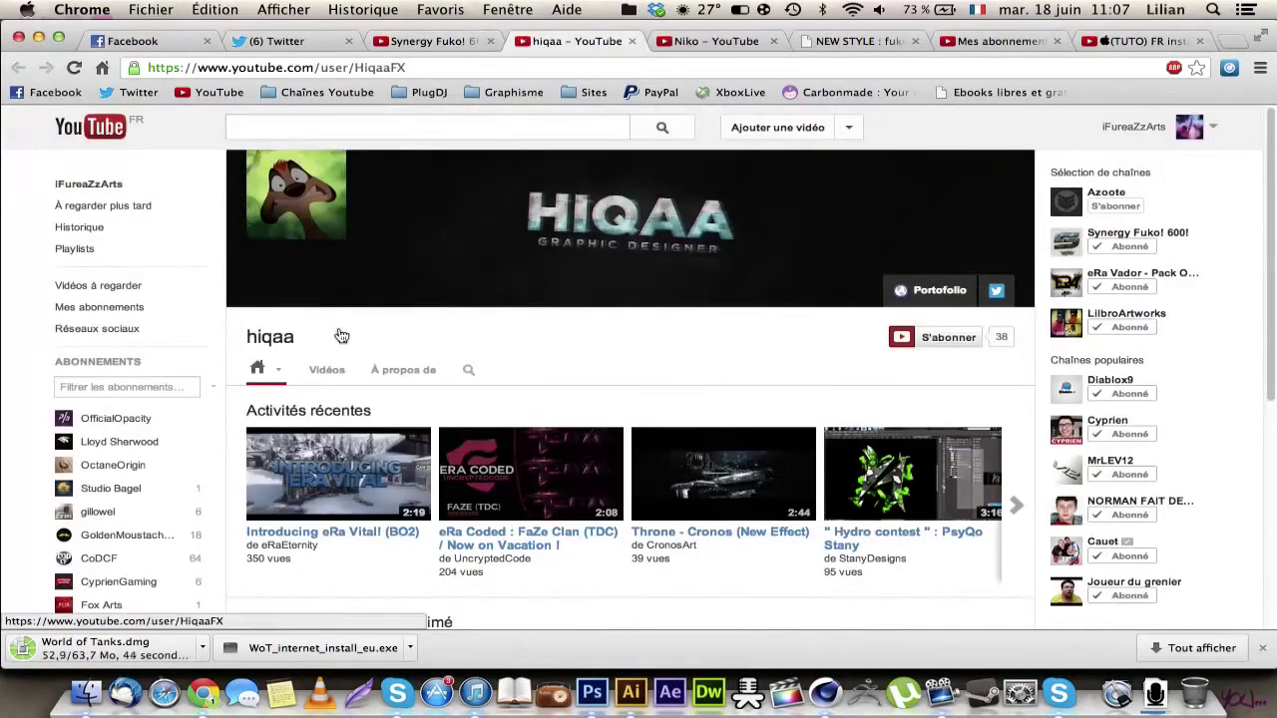
click(592, 692)
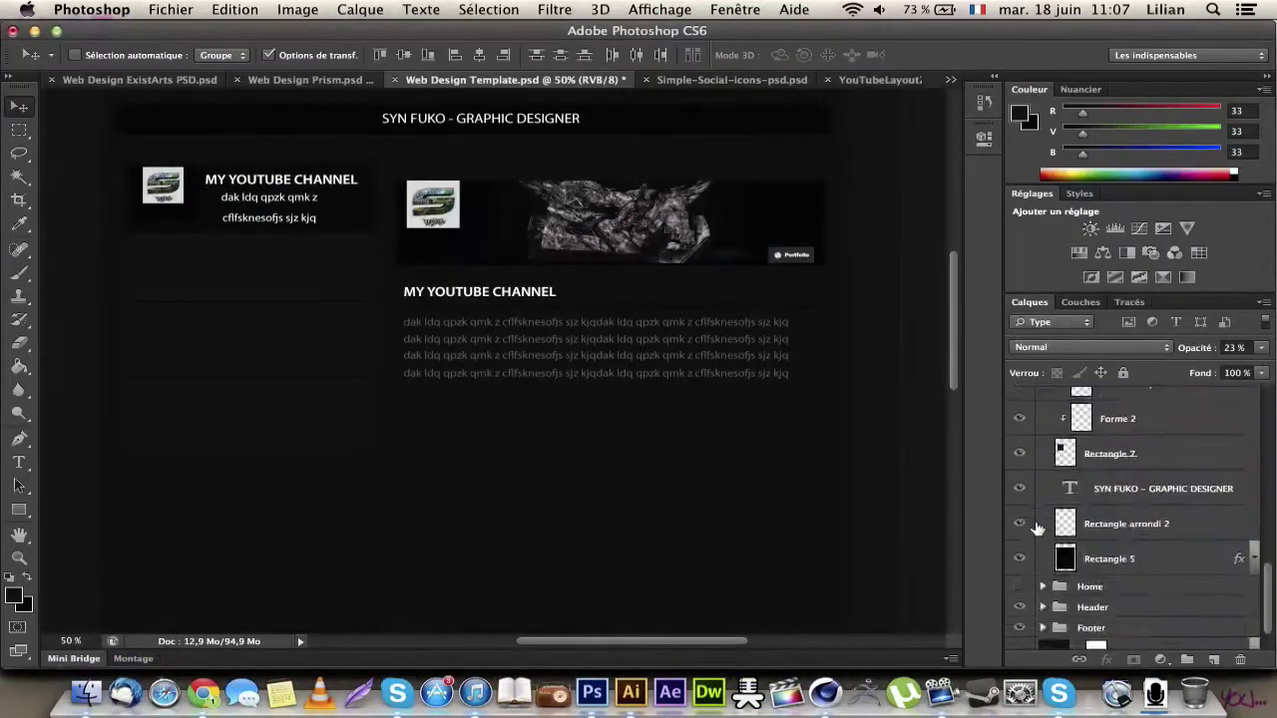
Place the Hiqaa channel screenshot and clip it inside the Rectangle 8 box
scroll(1037, 528, up, 4)
click(1138, 518)
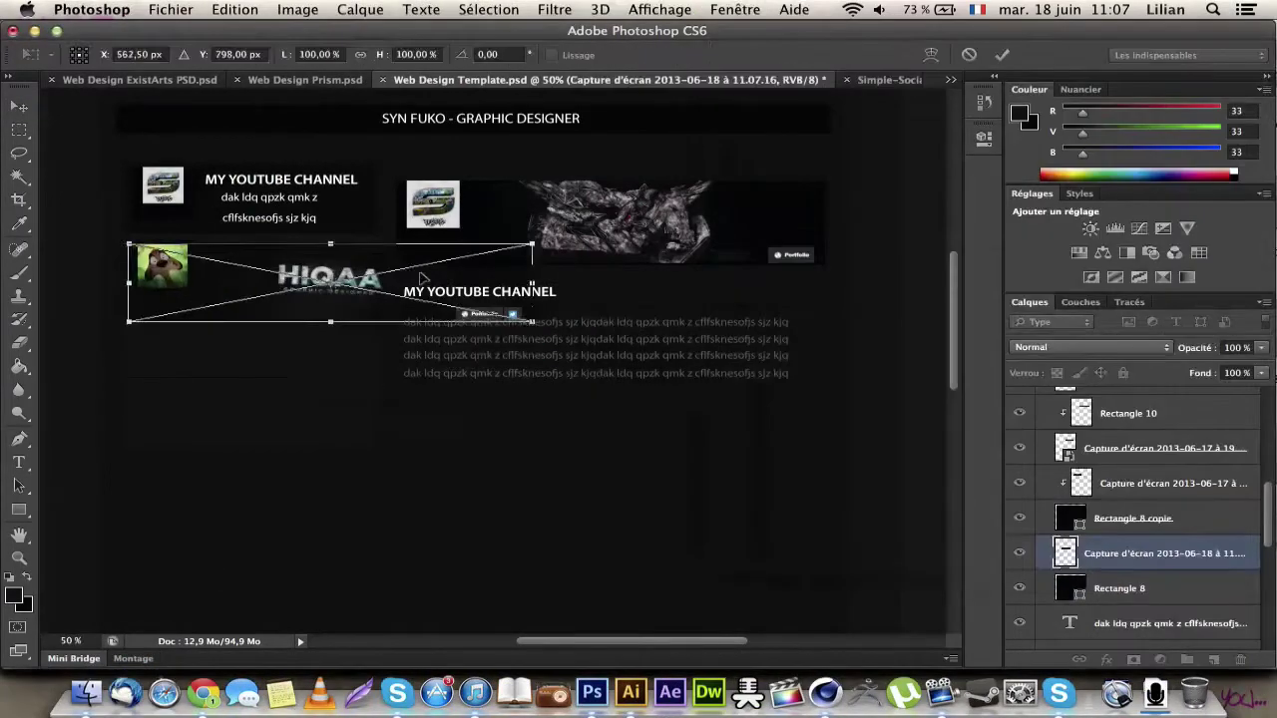
key(Return)
right_click(1148, 553)
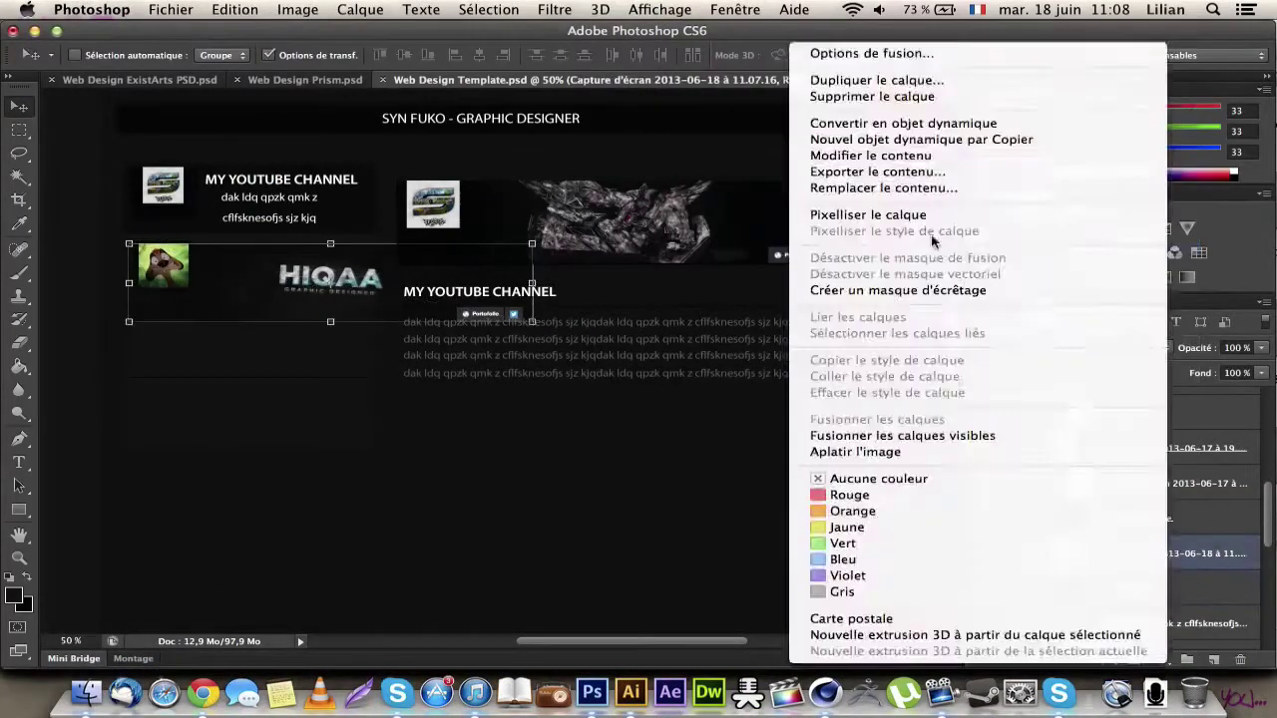
click(898, 290)
Open Hiqaa's portfolio in a new tab and retitle the texts PARTNER: HIQAA FX and 3D DESIGNER
scroll(499, 319, down, 2)
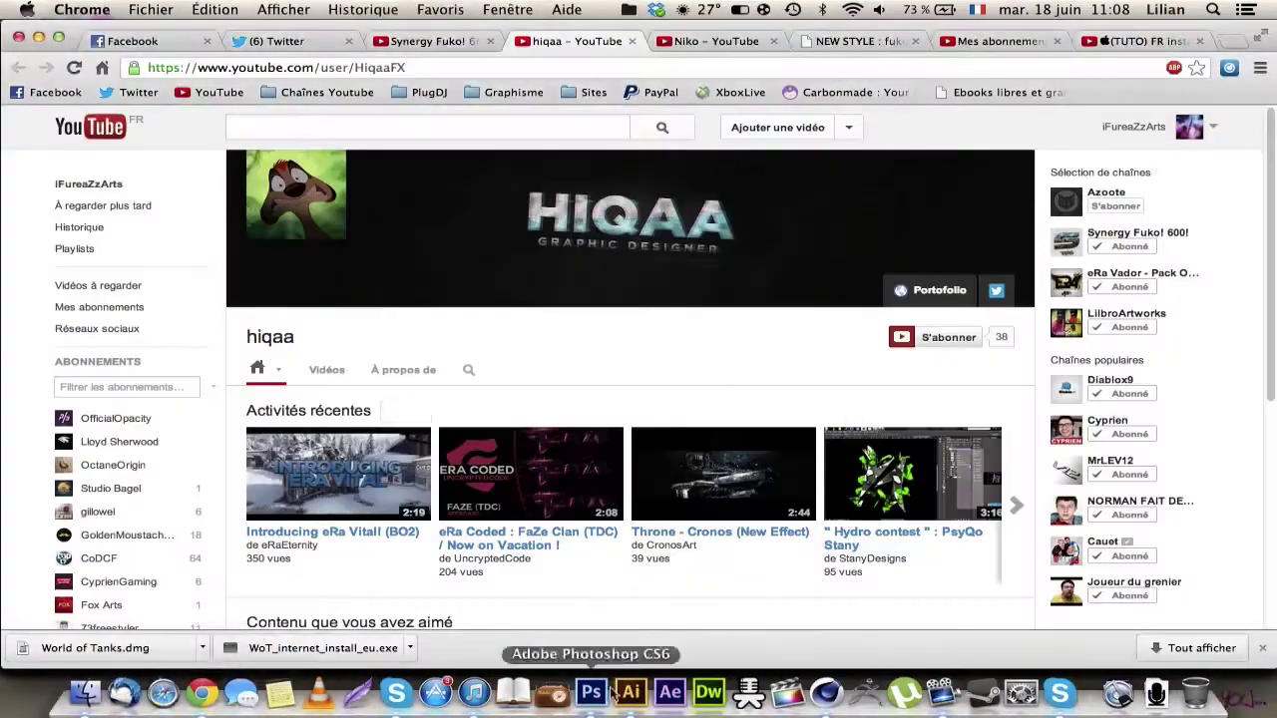
right_click(941, 291)
click(684, 293)
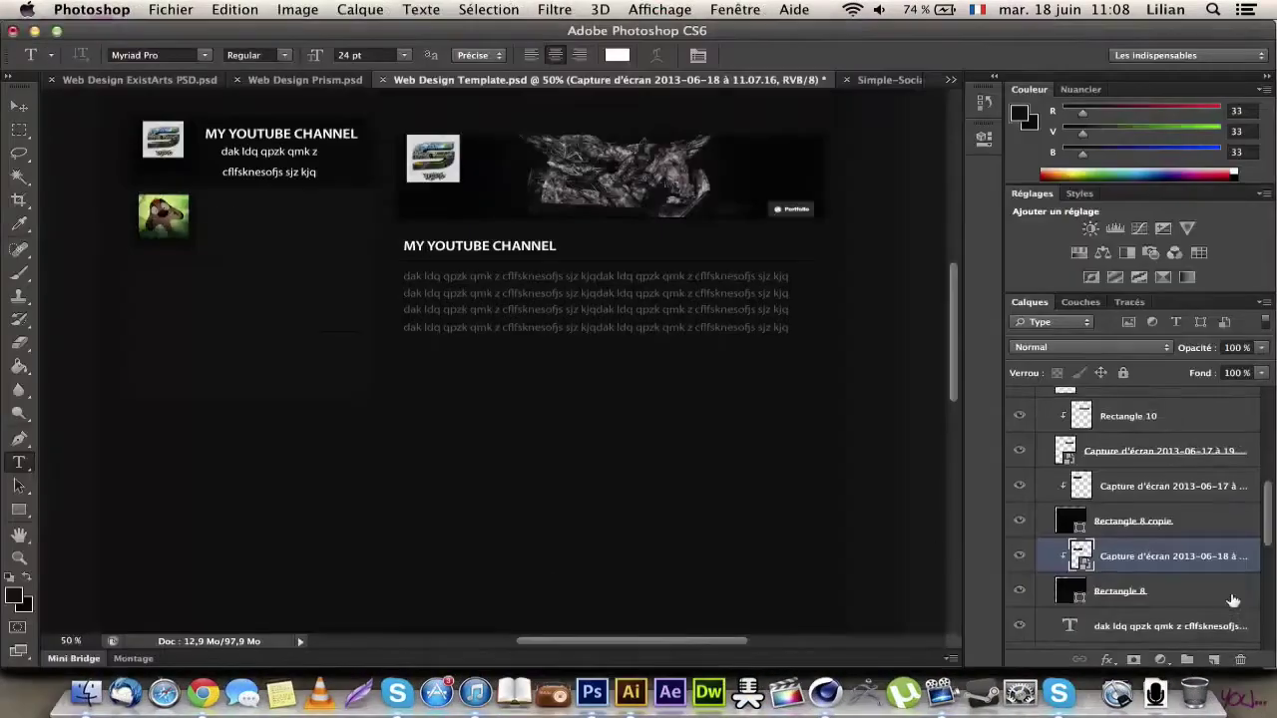
double_click(1070, 540)
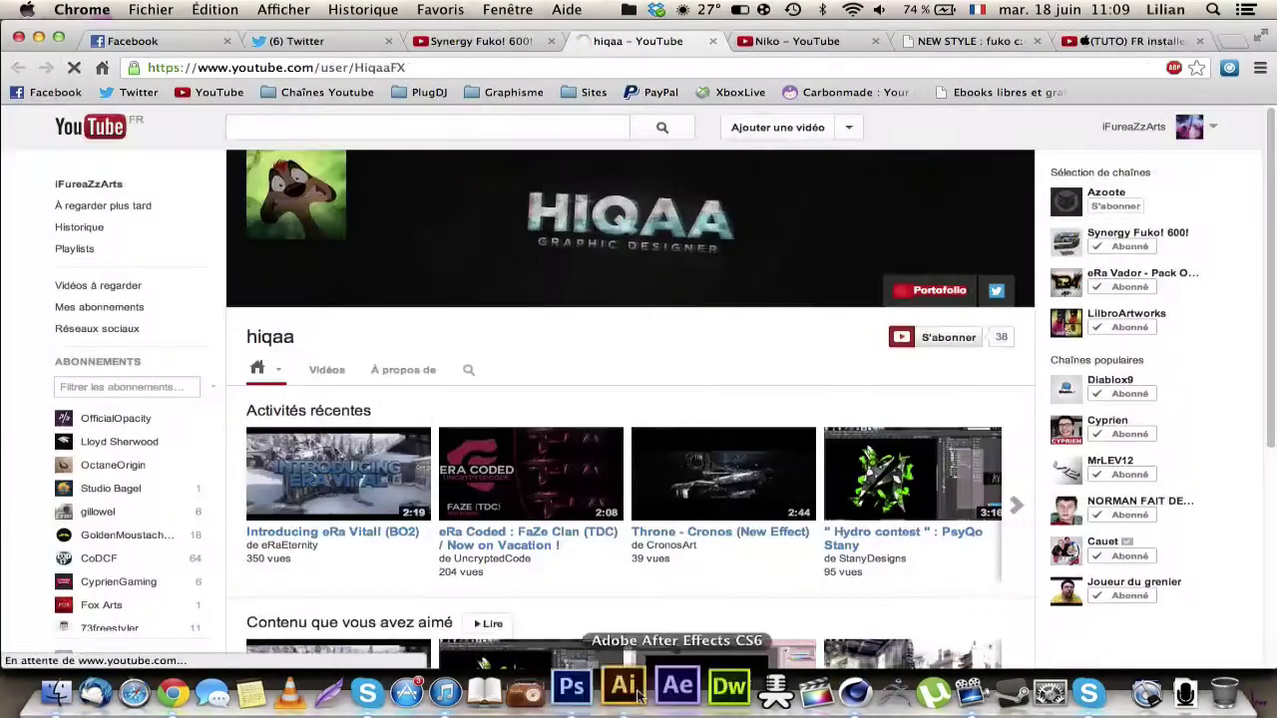
click(1173, 518)
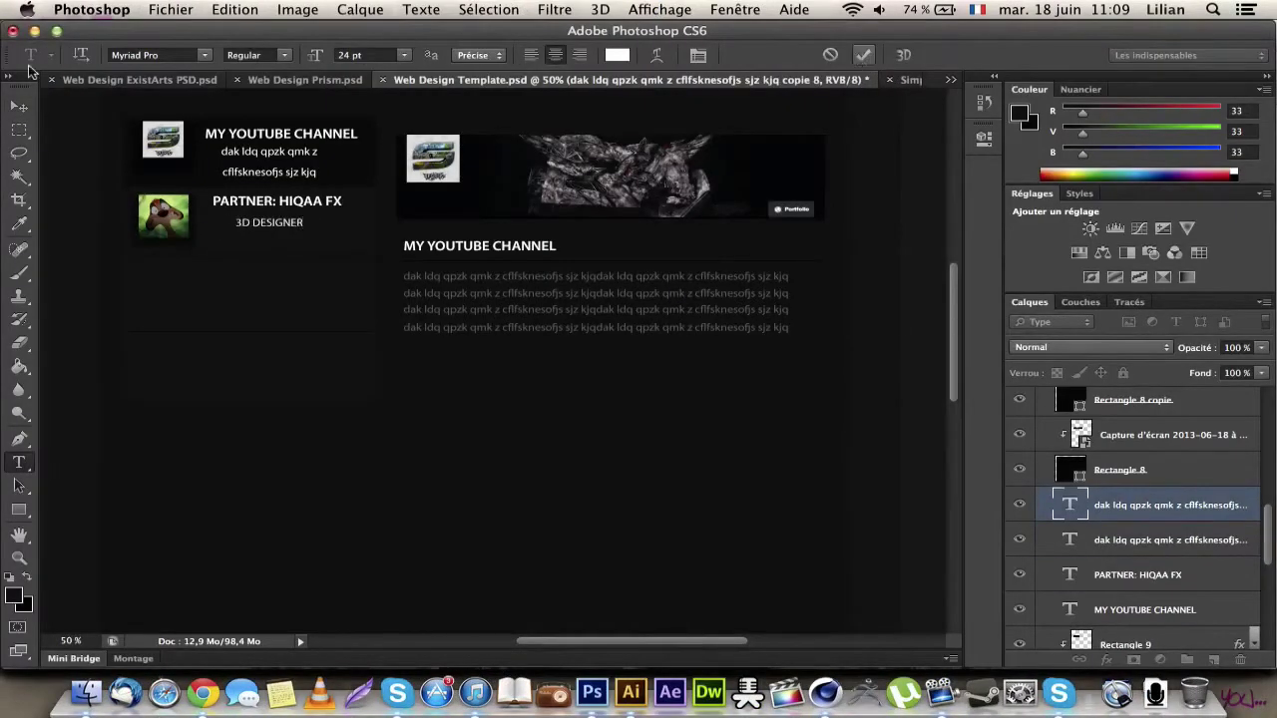
Duplicate the Hiqaa partner entry's layers just below the first entry
super+click(1137, 574)
super+click(1119, 470)
super+click(1172, 435)
drag(337, 342, 333, 348)
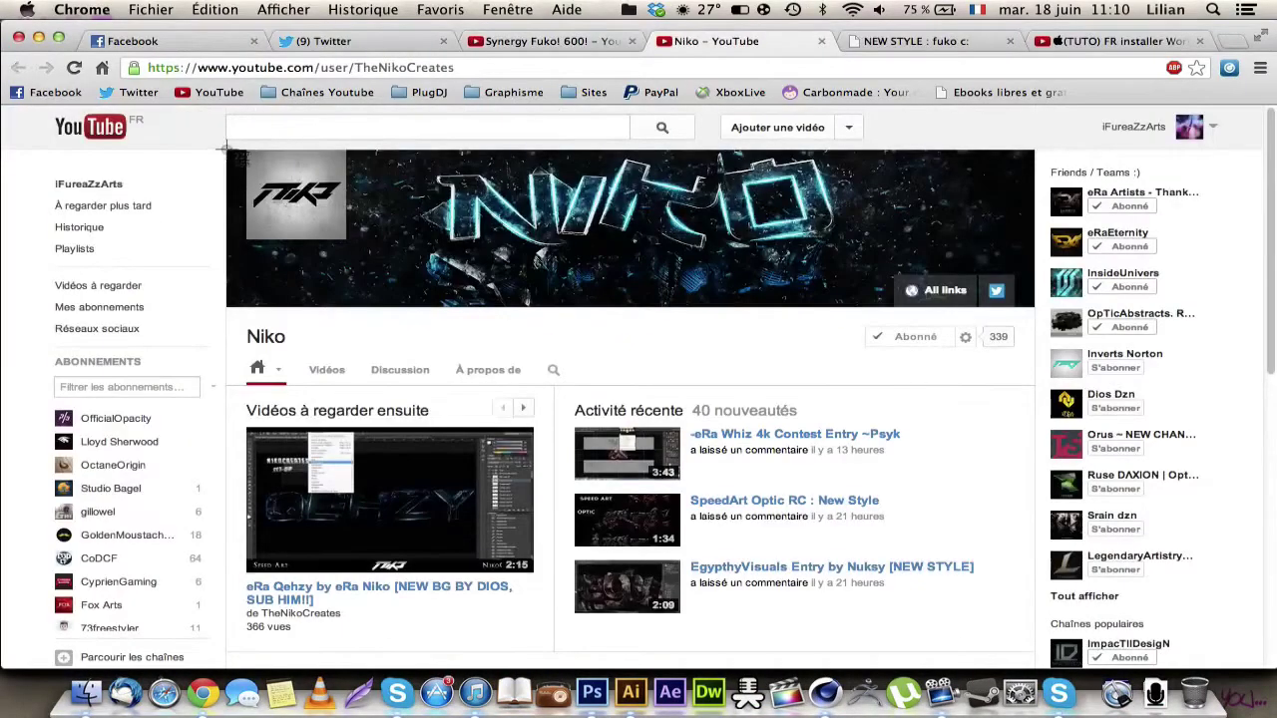
drag(227, 149, 1034, 307)
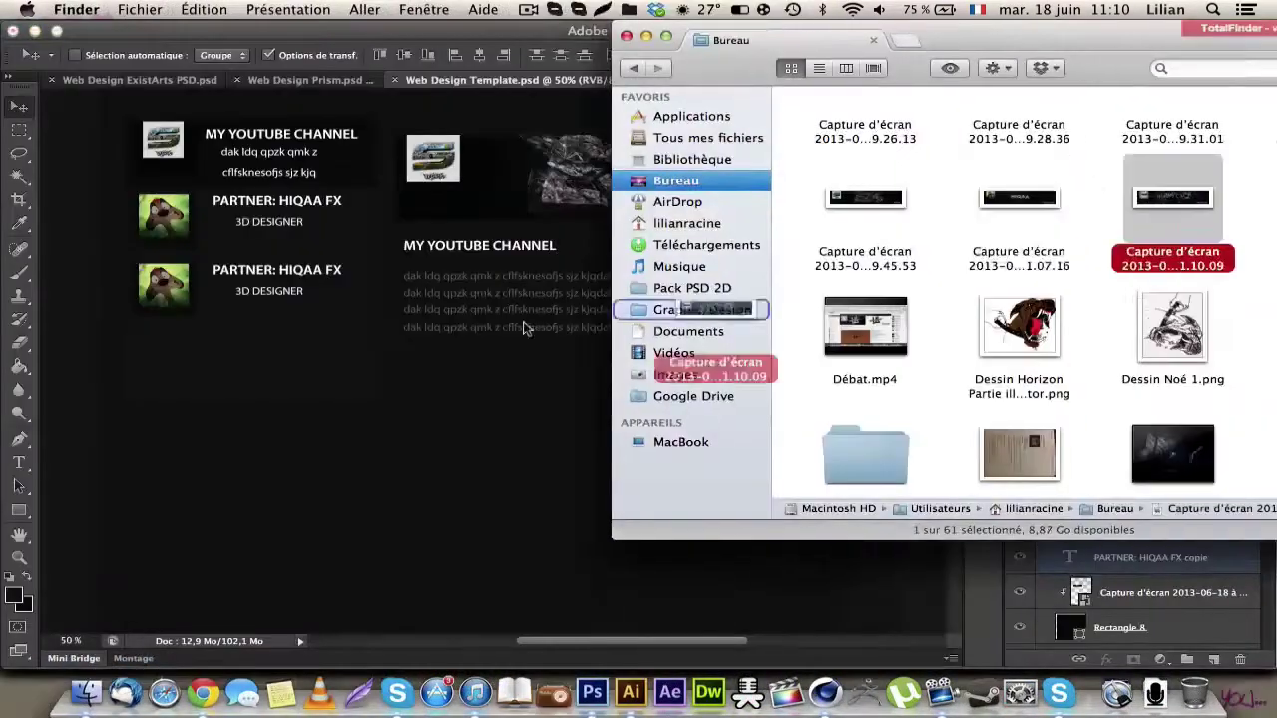
drag(679, 354, 477, 311)
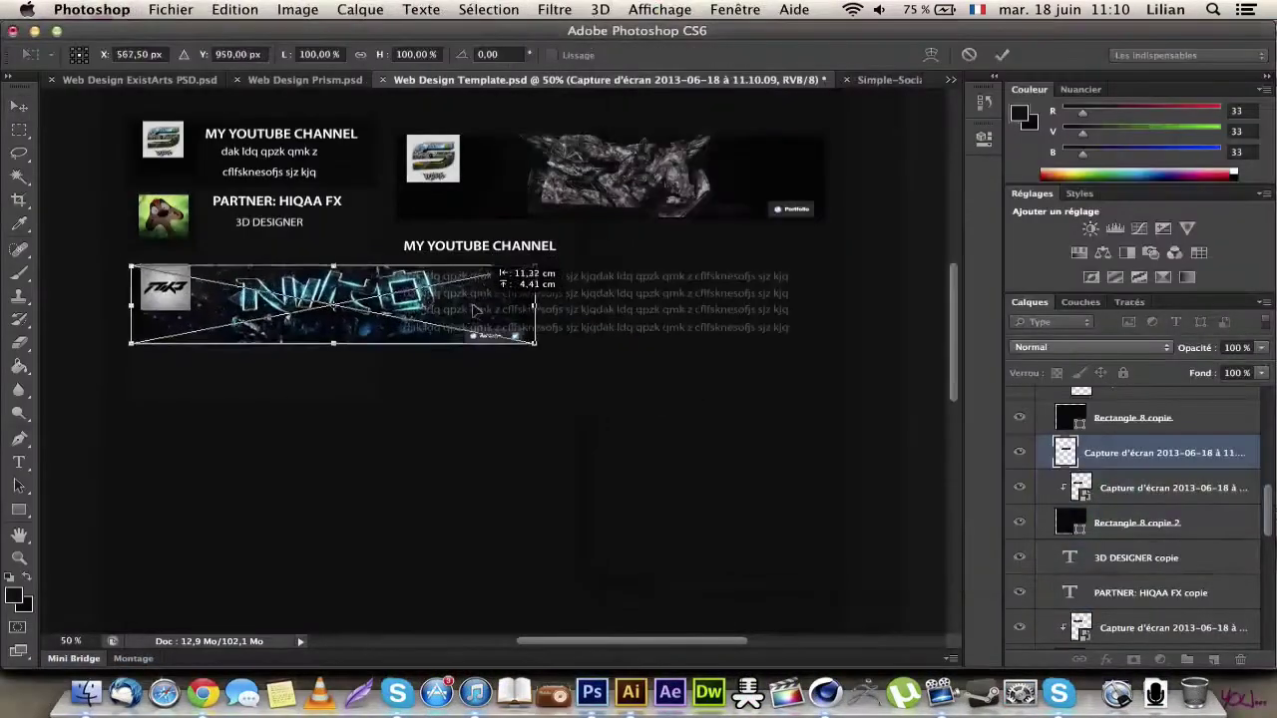
key(Return)
key(super+alt+g)
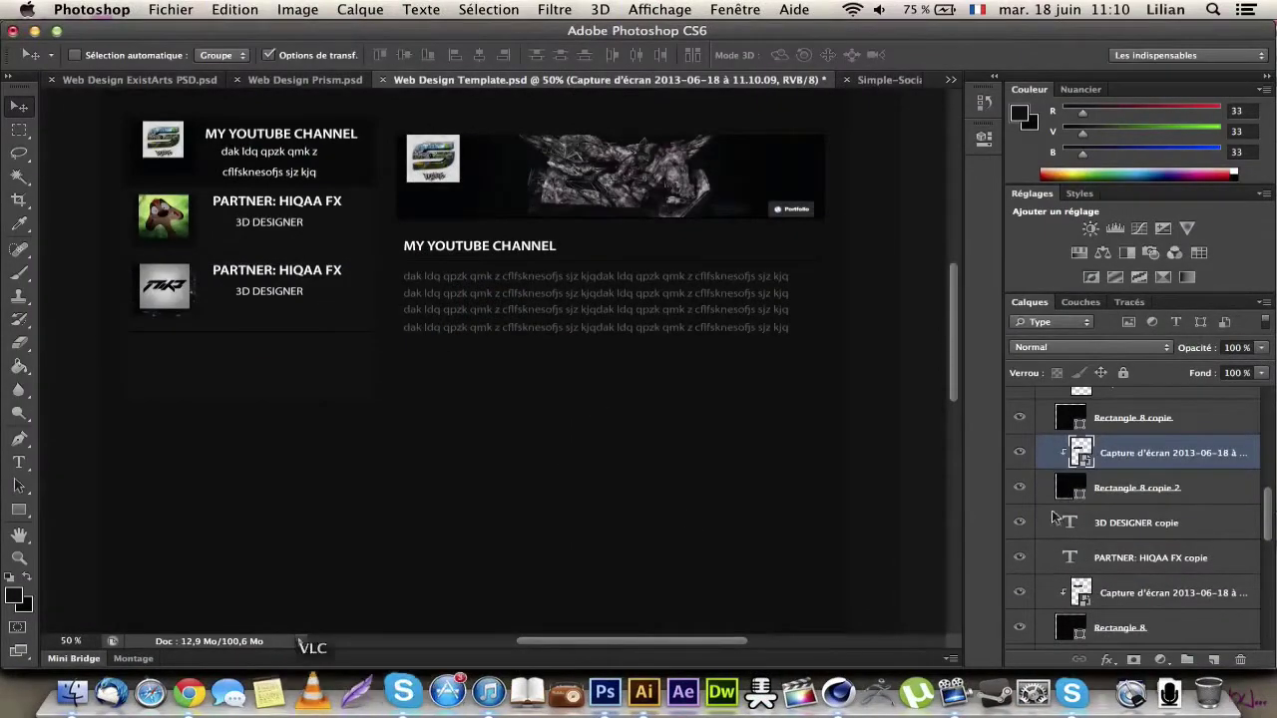
Retitle the copy PARTNER: NIKO and look up the next partner in the browser
key(t)
super+click(309, 237)
text(IKO)
click(203, 691)
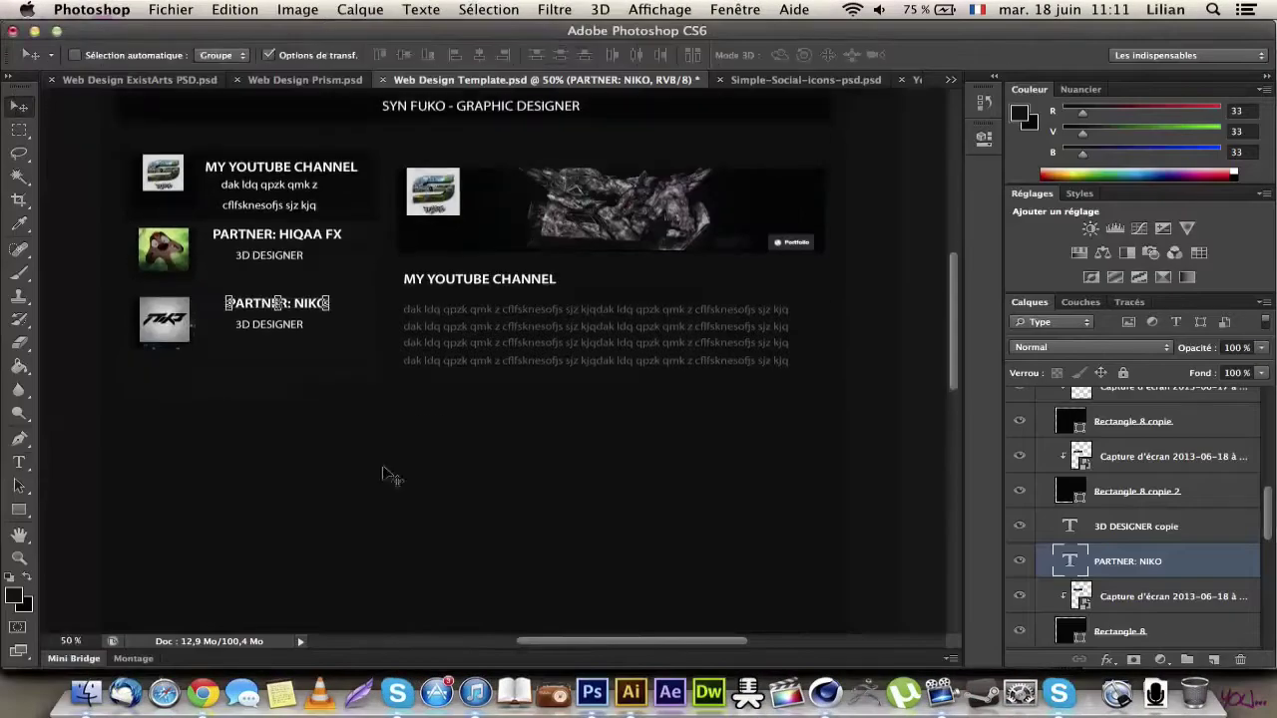
scroll(499, 449, down, 3)
scroll(658, 436, up, 2)
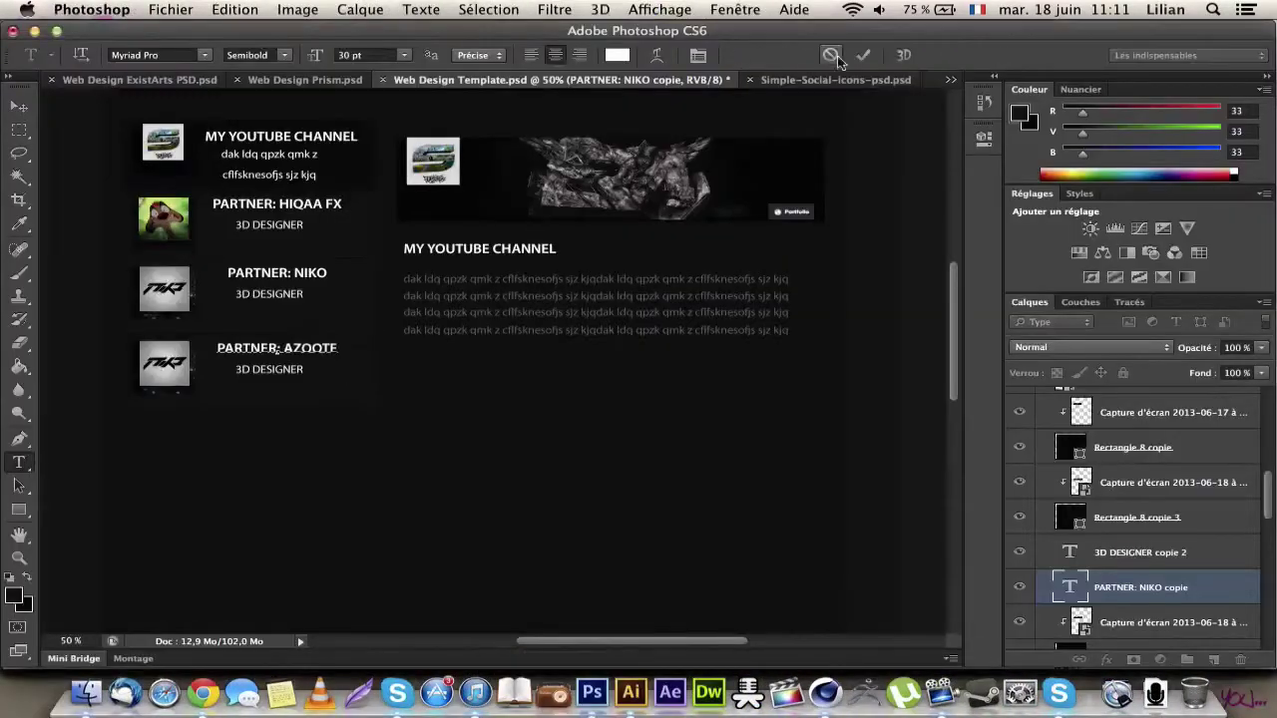
Confirm the PARTNER: AZOOTE title and place Azoote's avatar screenshot into its box
click(863, 55)
click(203, 692)
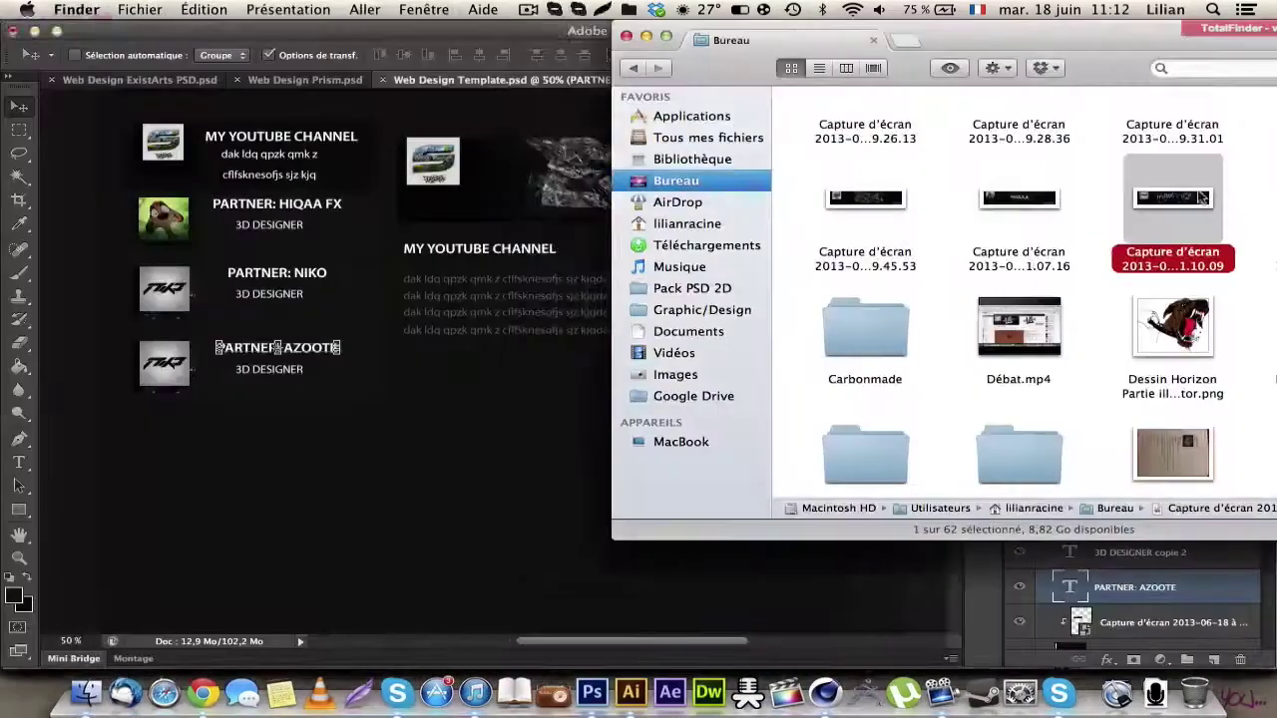
drag(1202, 197, 331, 380)
key(Return)
scroll(449, 369, down, 1)
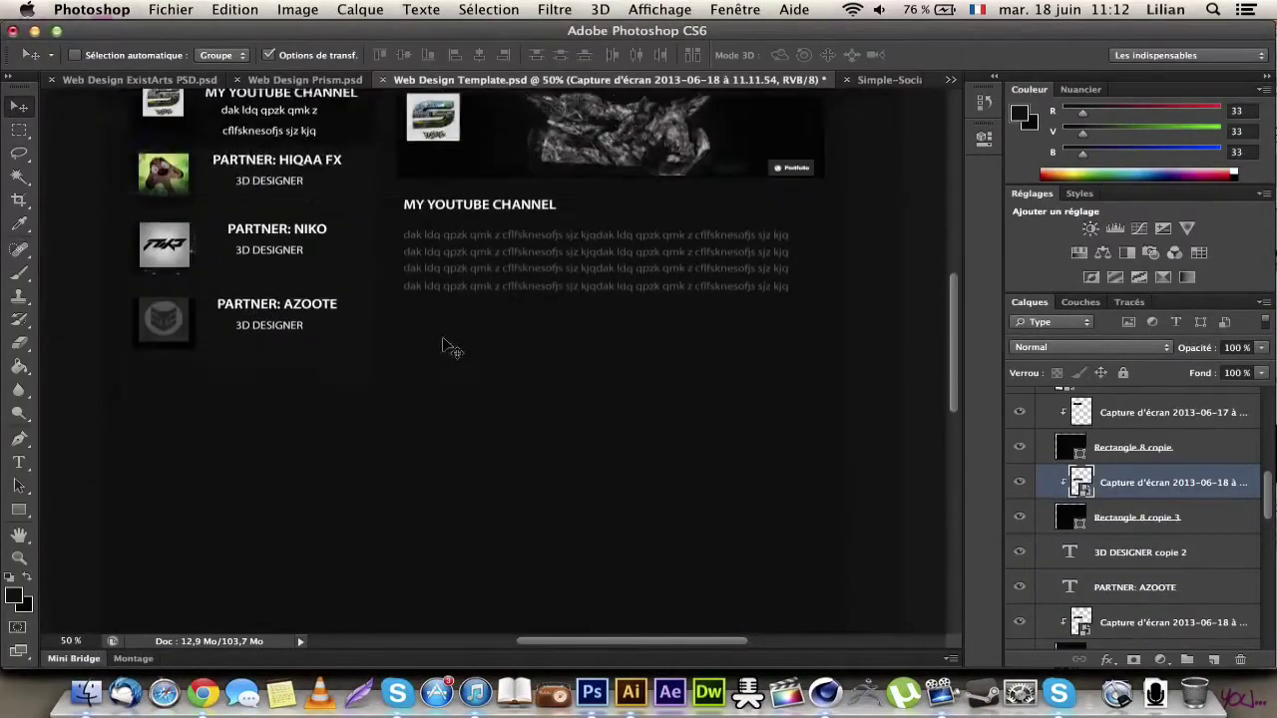
scroll(442, 348, up, 5)
scroll(449, 349, down, 5)
scroll(452, 349, up, 1)
scroll(1178, 485, down, 8)
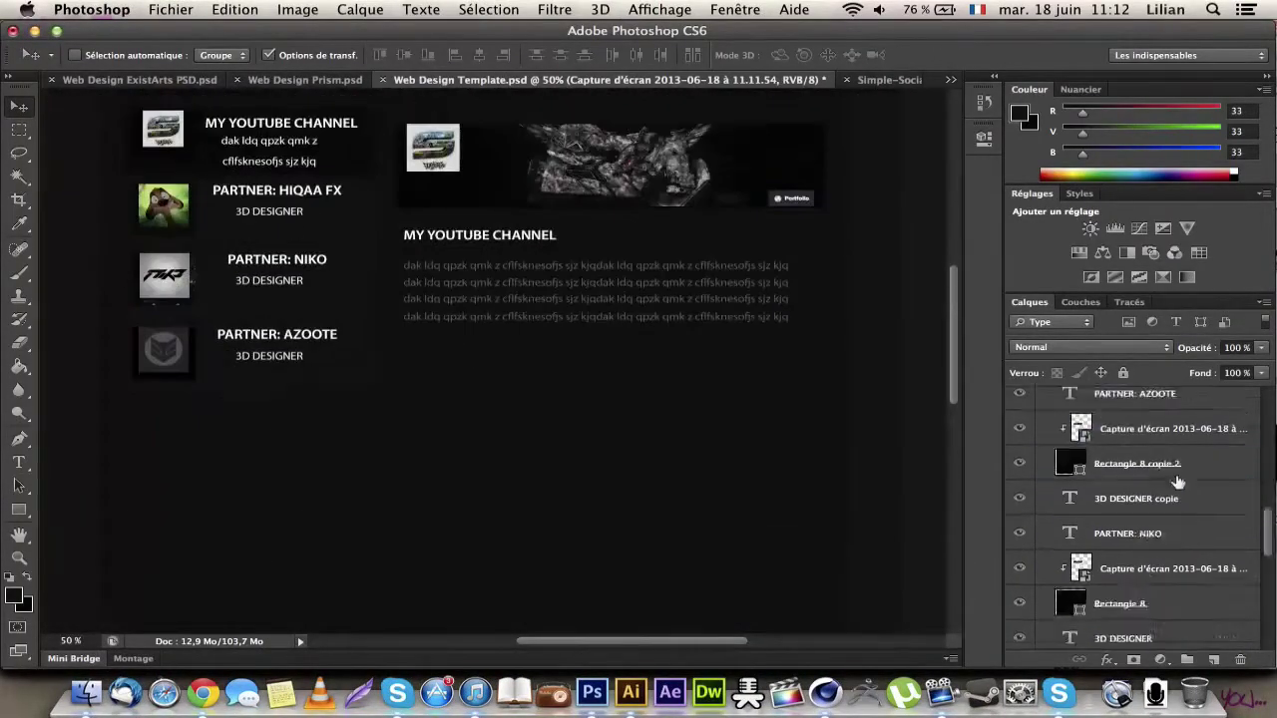
scroll(1180, 539, down, 5)
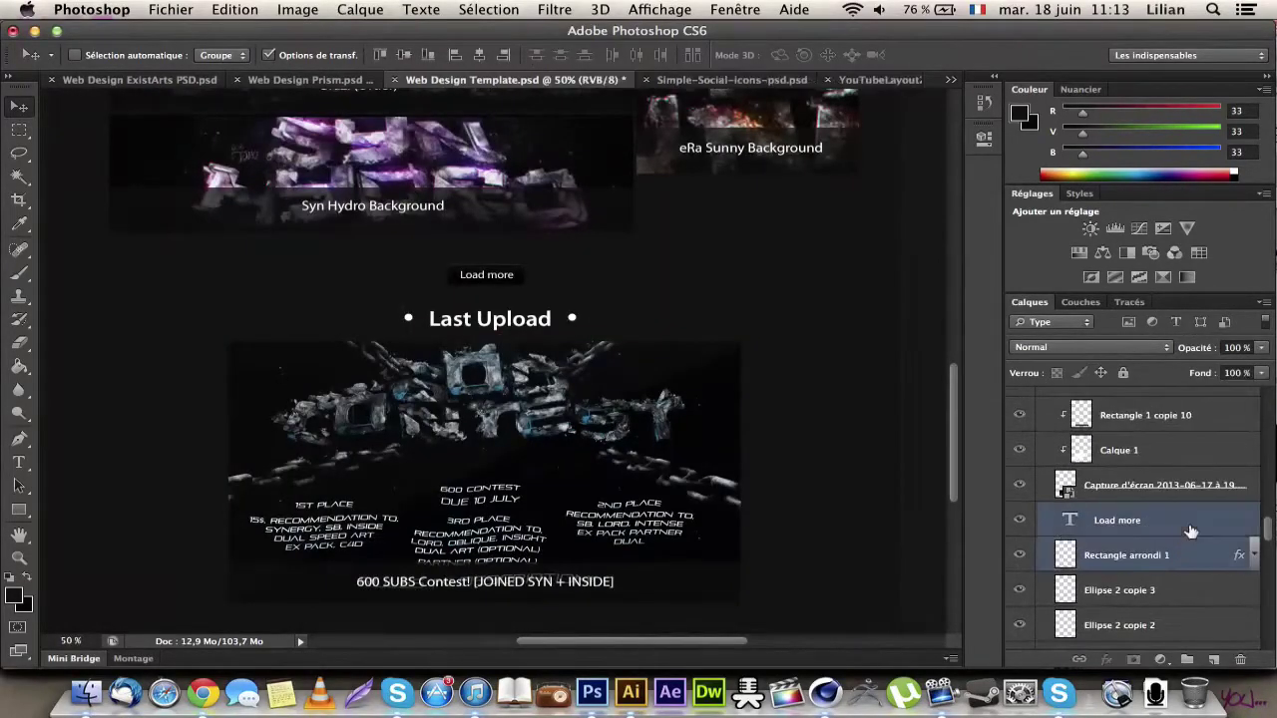
Position the Load more button below the three partner cards, then switch to Chrome
scroll(1190, 530, up, 8)
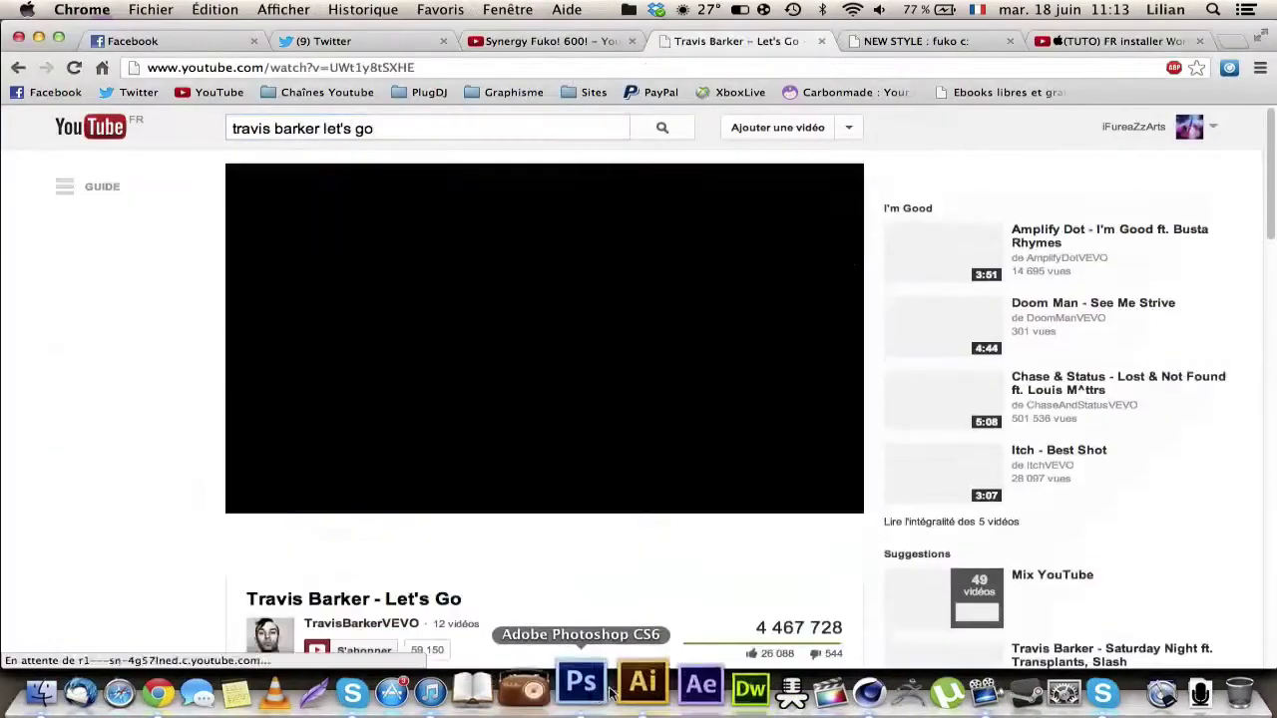
click(582, 686)
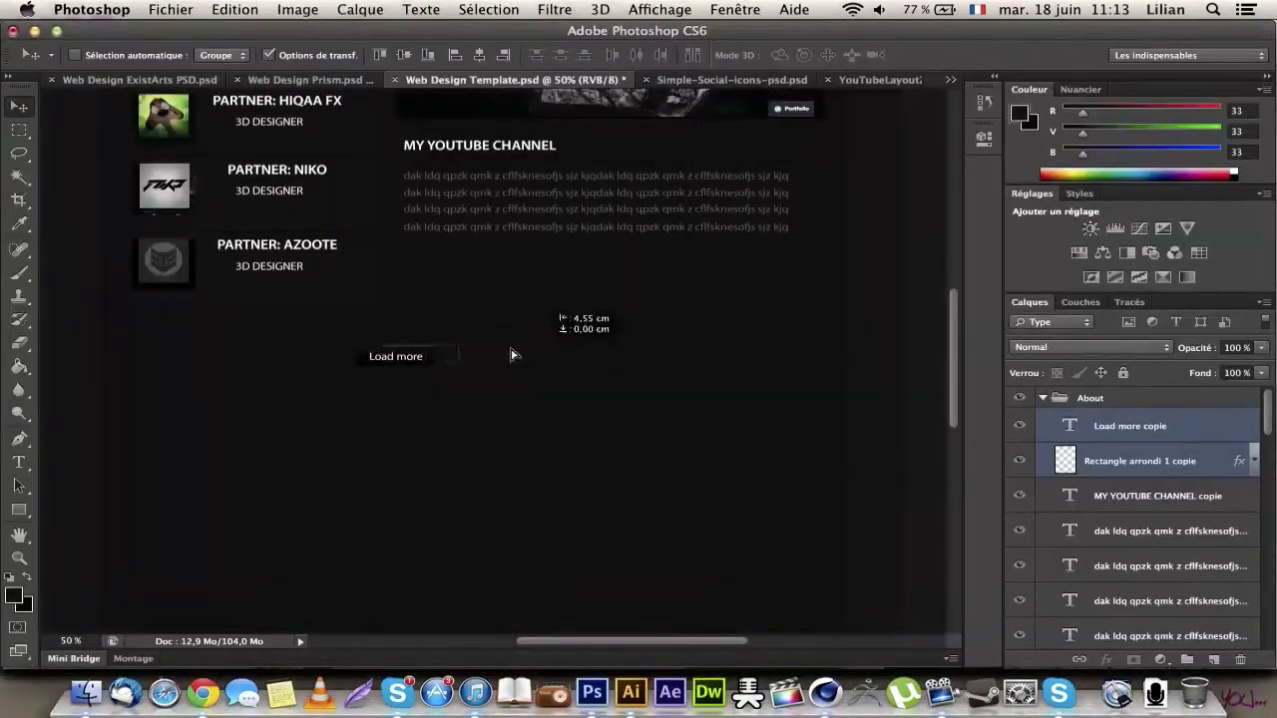
scroll(506, 362, up, 4)
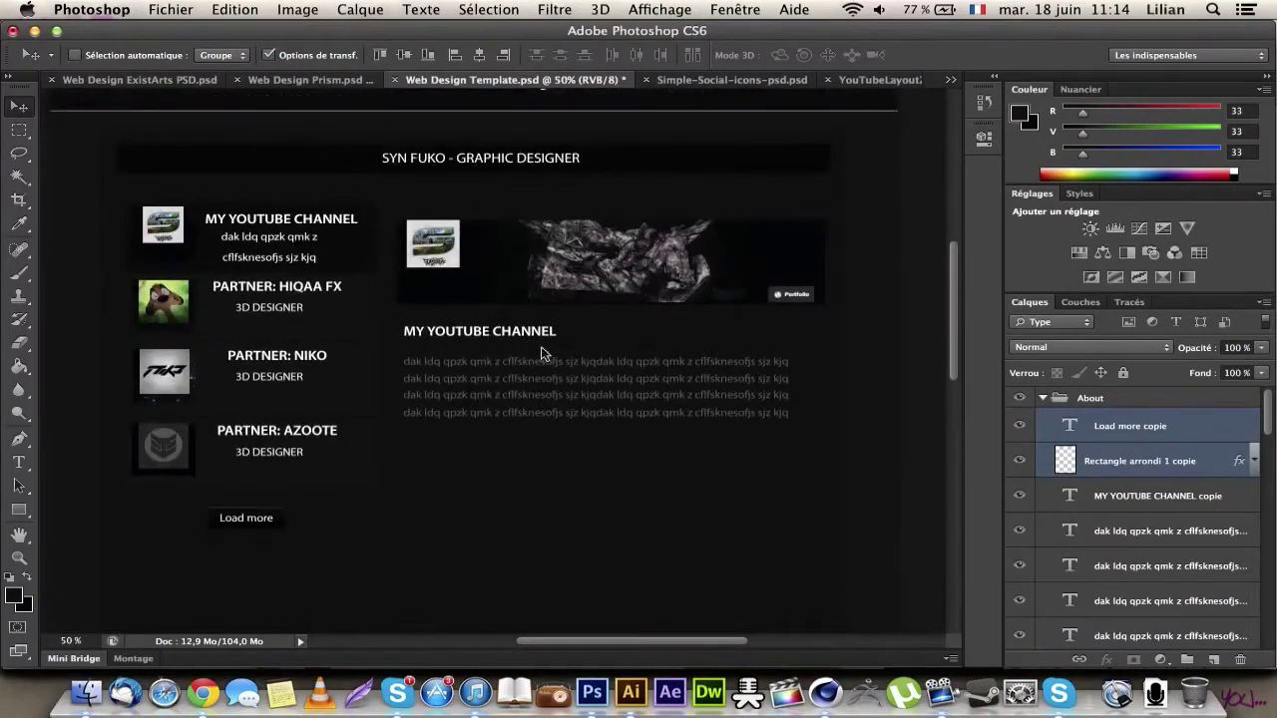
scroll(542, 354, down, 4)
key(super+Tab)
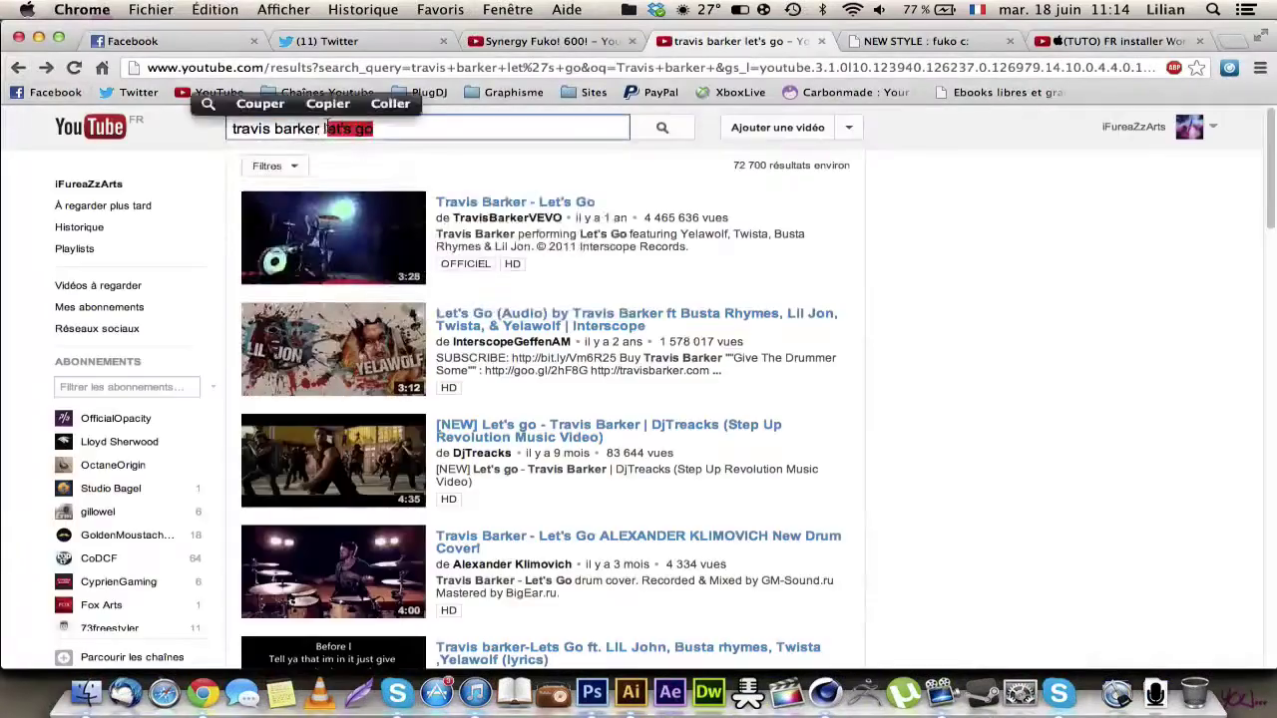
Search YouTube for 'travis barker remix' and open the Drake remix video in a new tab
text(remix)
key(Return)
right_click(429, 205)
click(542, 214)
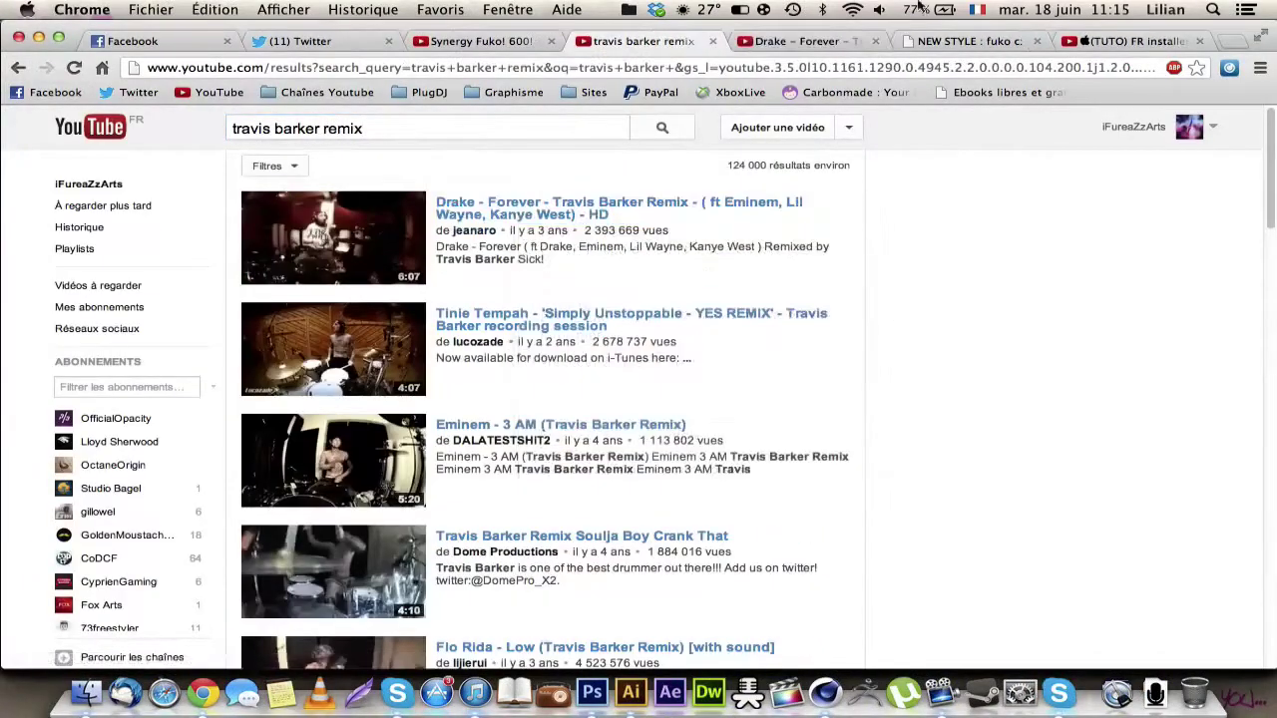
key(ctrl+Tab)
click(603, 682)
scroll(578, 517, up, 5)
Compare the Fuko channel's About page with the Photoshop template
key(super+Tab)
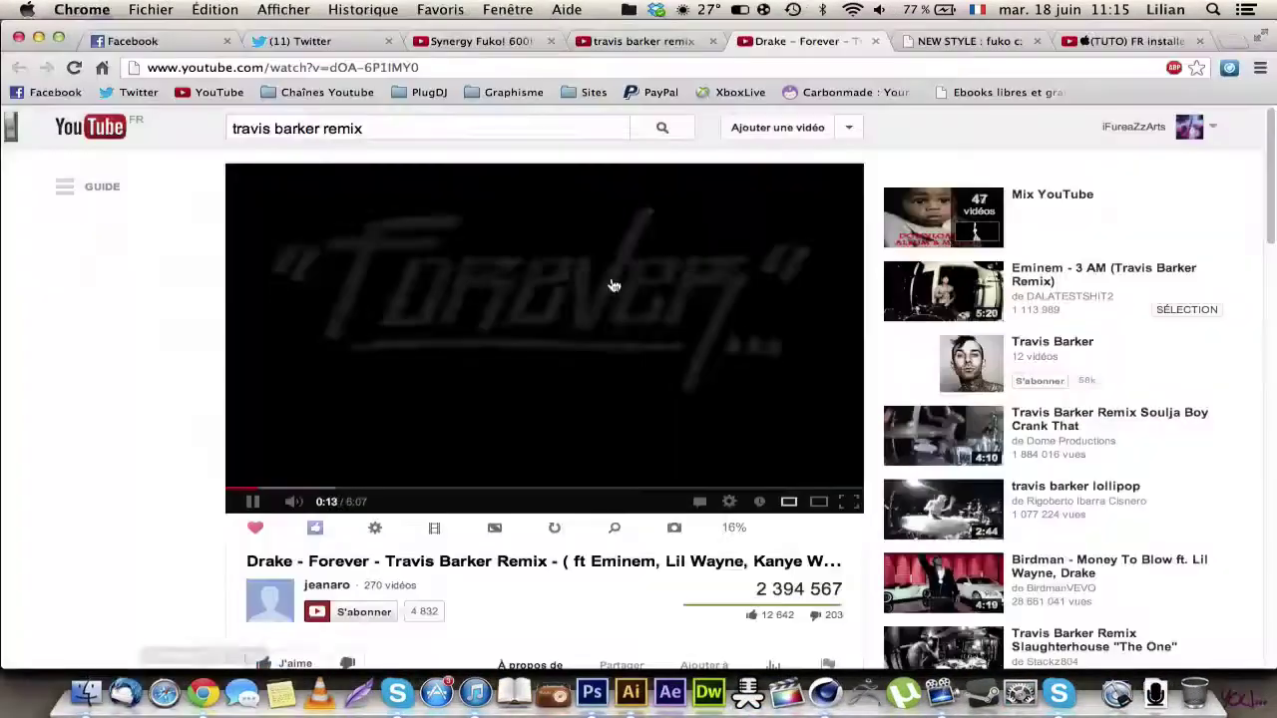
click(480, 41)
scroll(694, 357, up, 5)
key(super+Tab)
scroll(541, 522, up, 5)
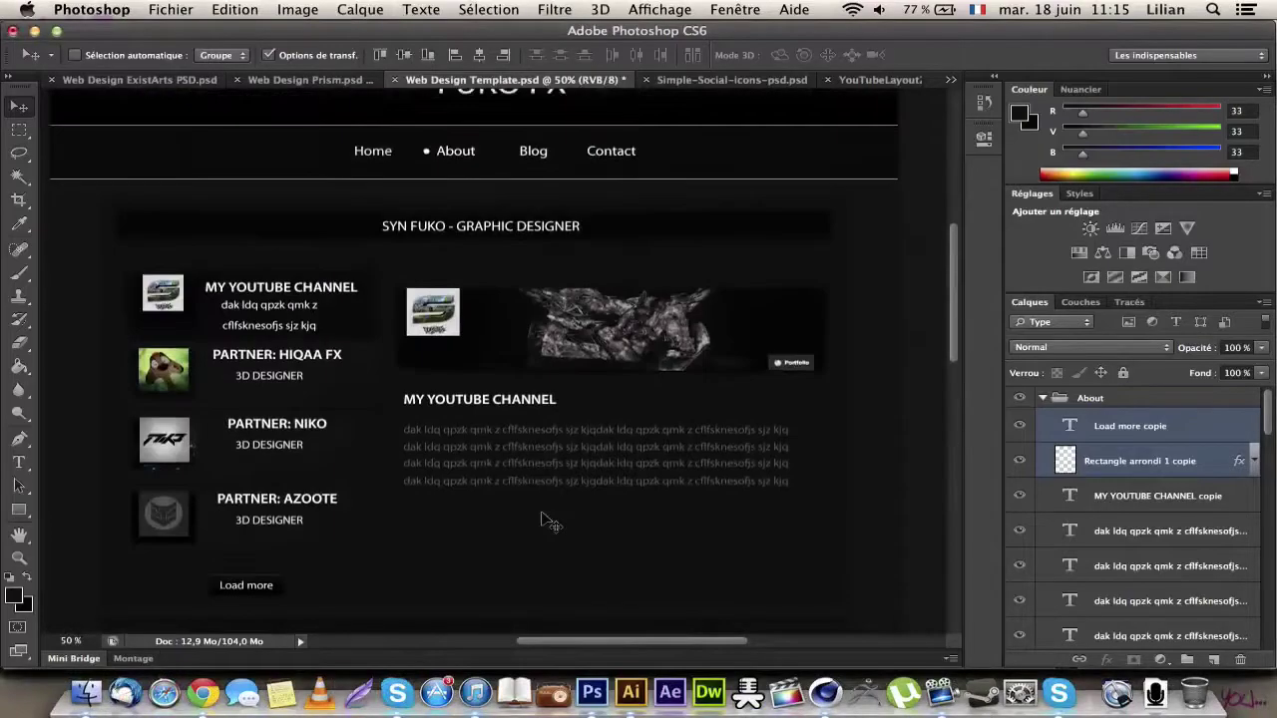
key(super+Tab)
Open four partner channels in new tabs and close the Fuko About page
right_click(1148, 313)
click(1097, 318)
right_click(1182, 353)
click(1117, 359)
right_click(1157, 272)
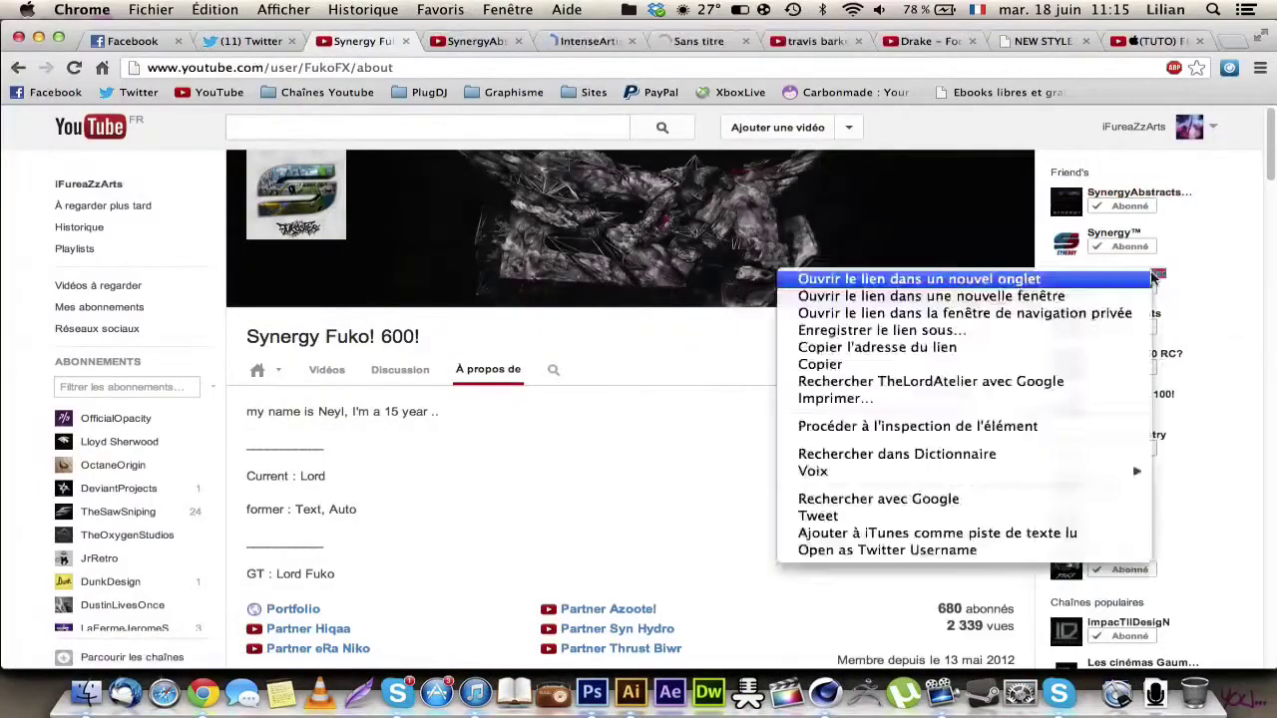
click(1098, 281)
right_click(1162, 435)
right_click(1152, 394)
click(1098, 403)
key(super+w)
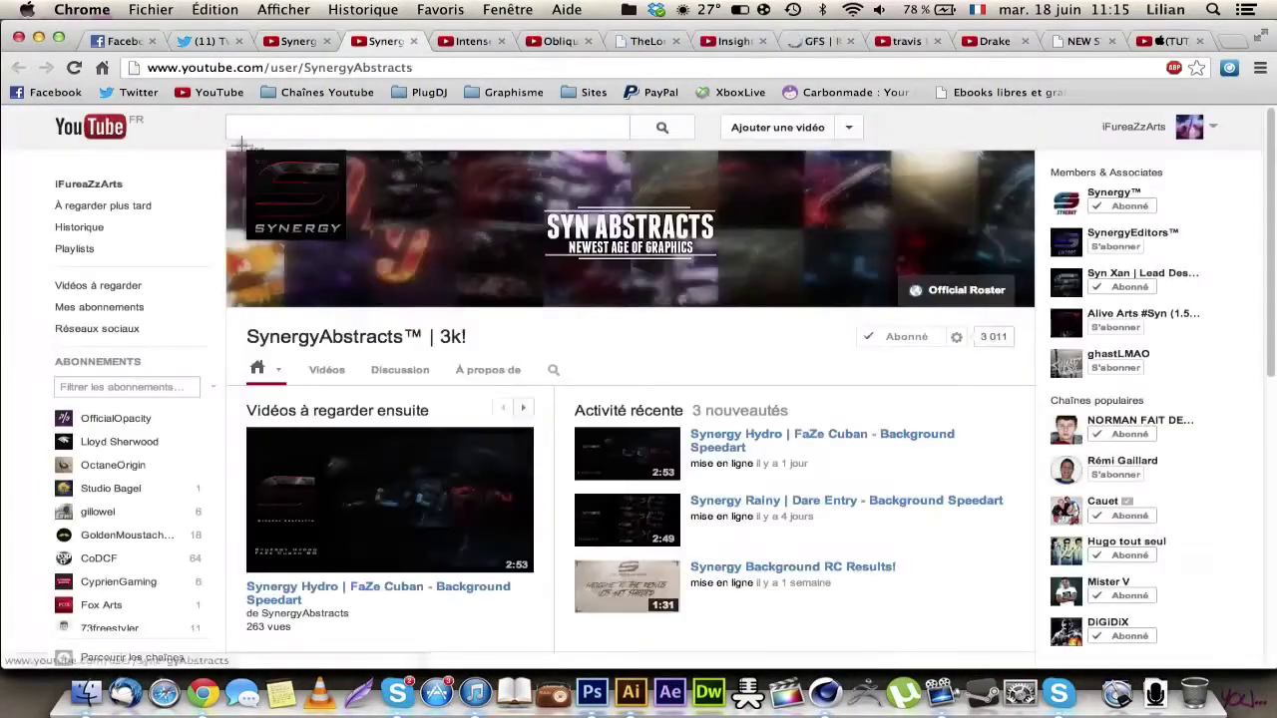
Screenshot the partner channel banners and close each captured channel tab
click(404, 41)
click(412, 41)
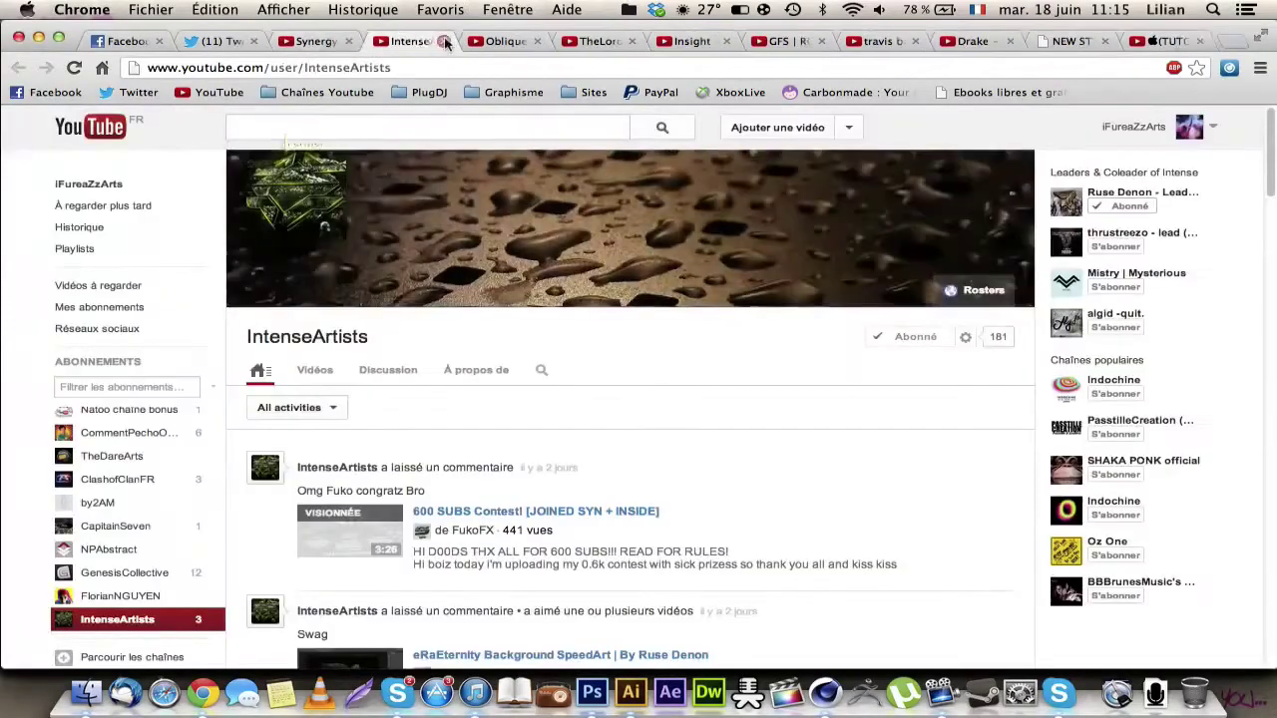
key(super+shift+4)
key(Escape)
key(super+w)
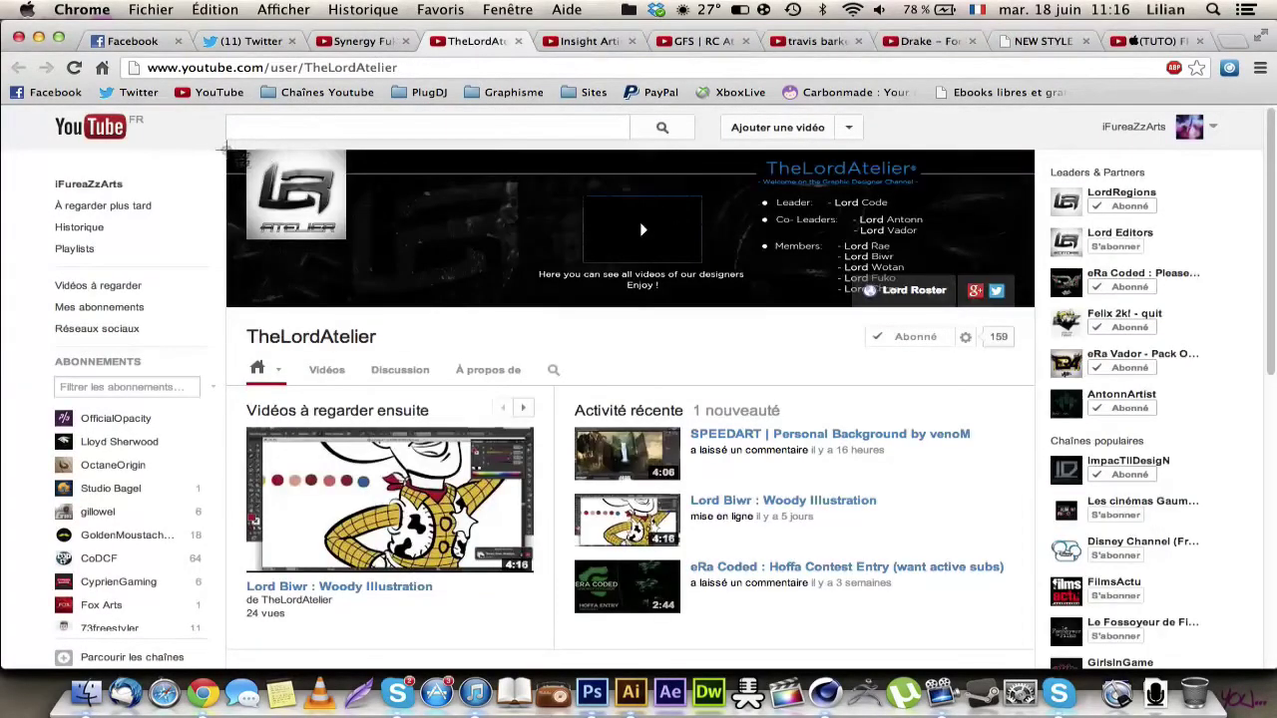
key(super+w)
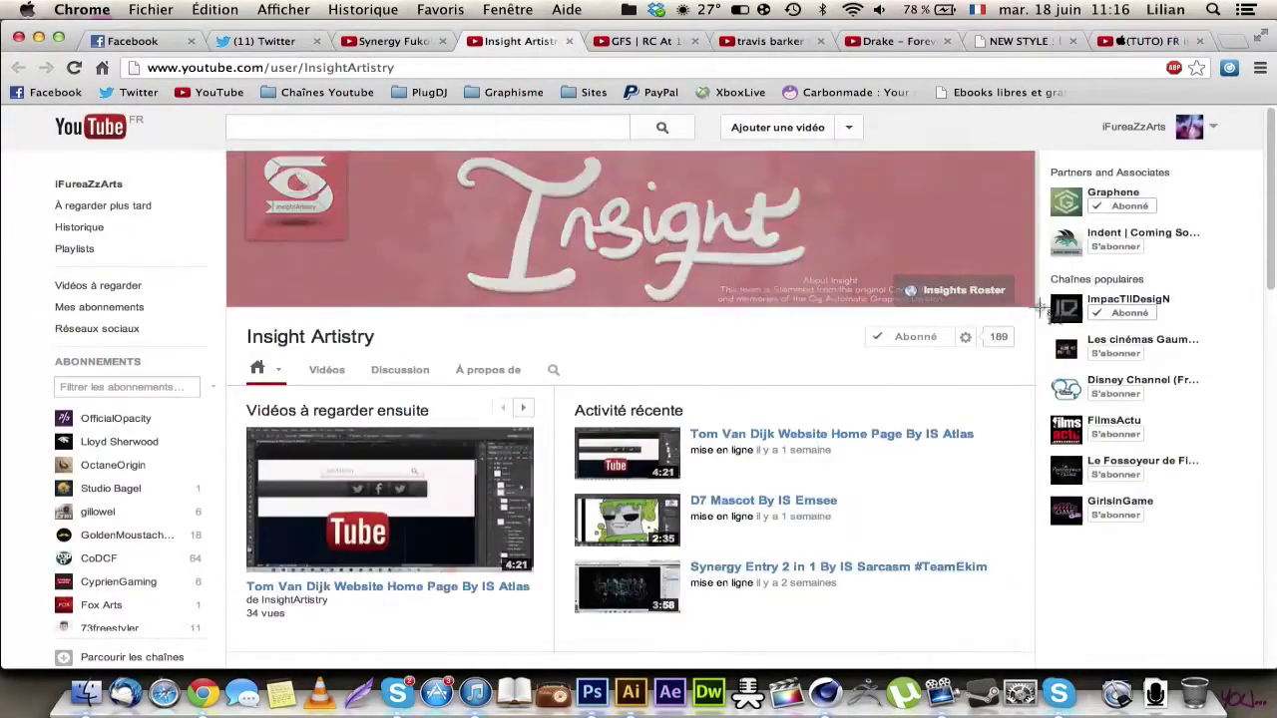
key(ctrl+Tab)
key(ctrl+shift+Tab)
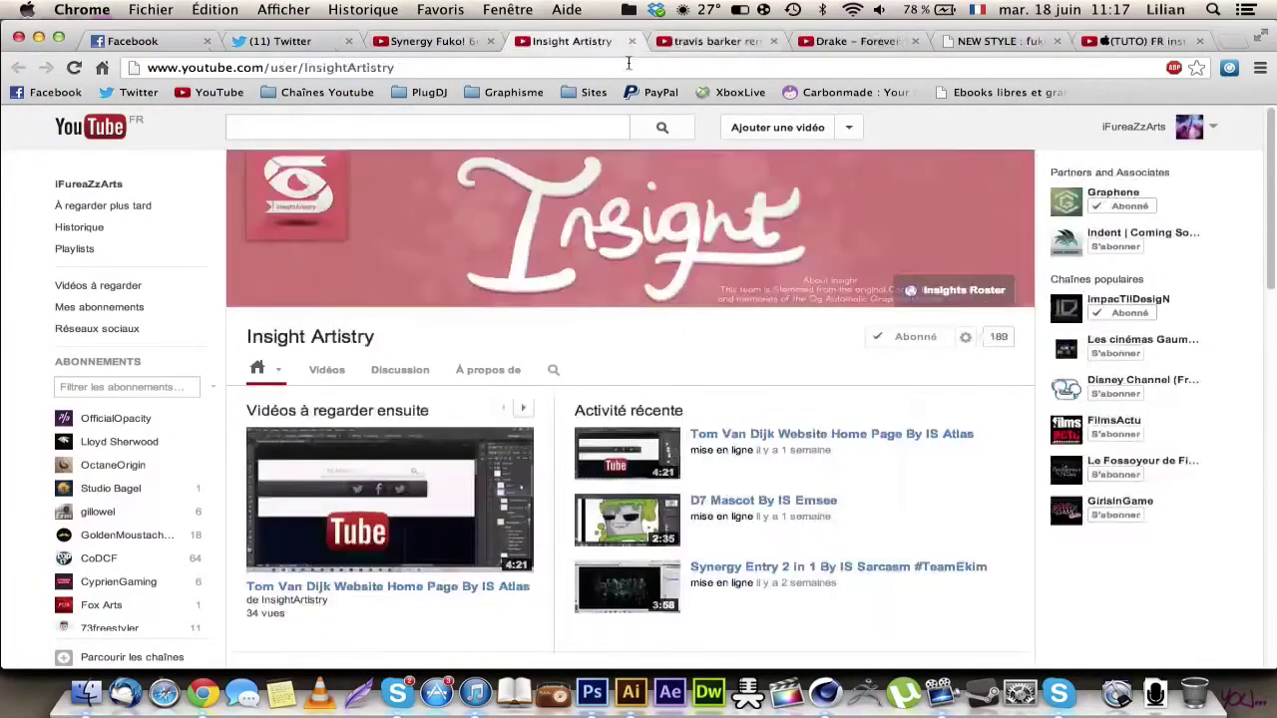
key(ctrl+Tab)
key(ctrl+Tab)
key(ctrl+Tab)
Reply 'nice' to a shared screenshot in the chat app, then return to the Photoshop template
key(super+Tab)
click(60, 191)
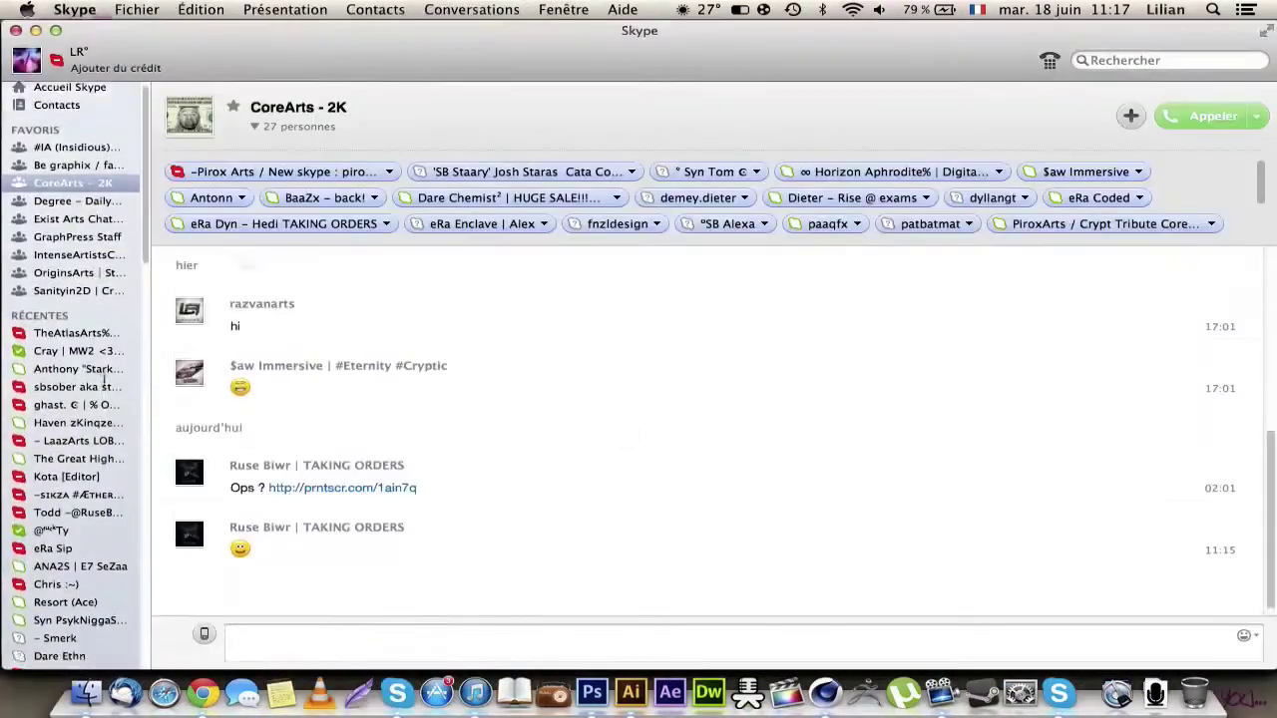
click(342, 417)
key(super+Tab)
text(nice)
key(Return)
key(super+Tab)
key(super+w)
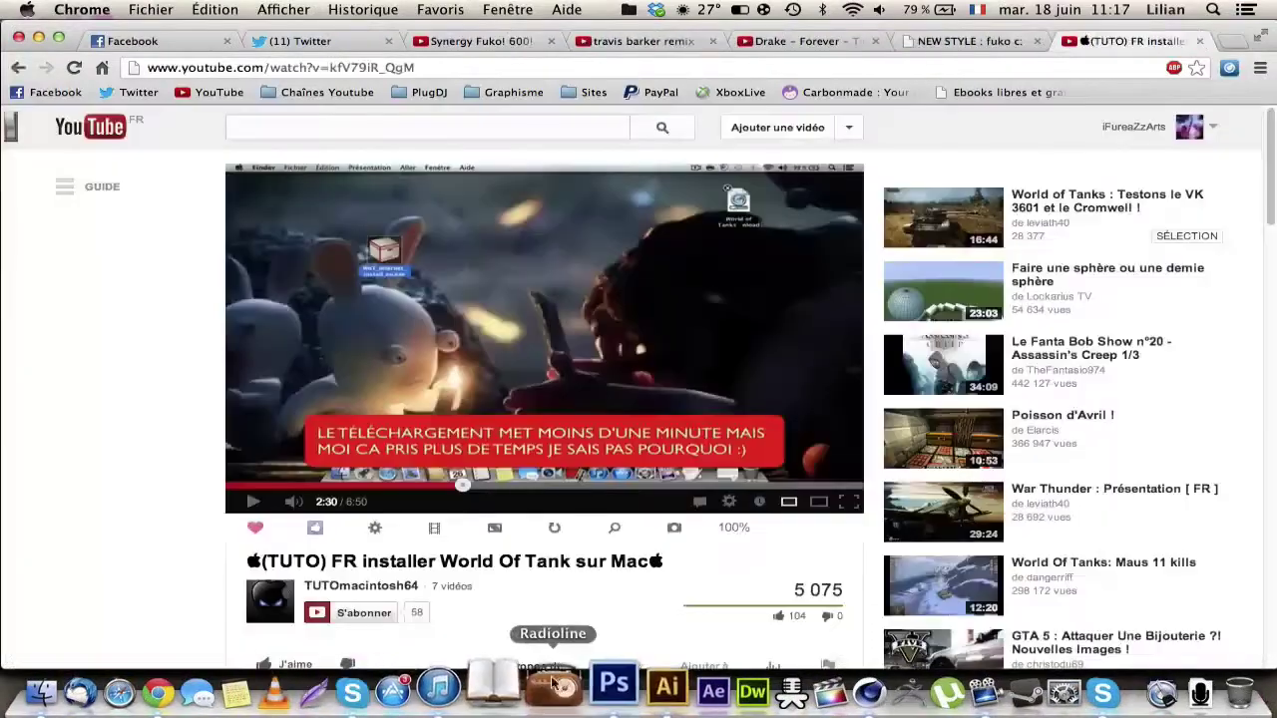
key(super+Tab)
scroll(329, 444, up, 3)
Move the Rectangle 11 tile under Load more and place the SYN ABSTRACTS banner screenshot
key(v)
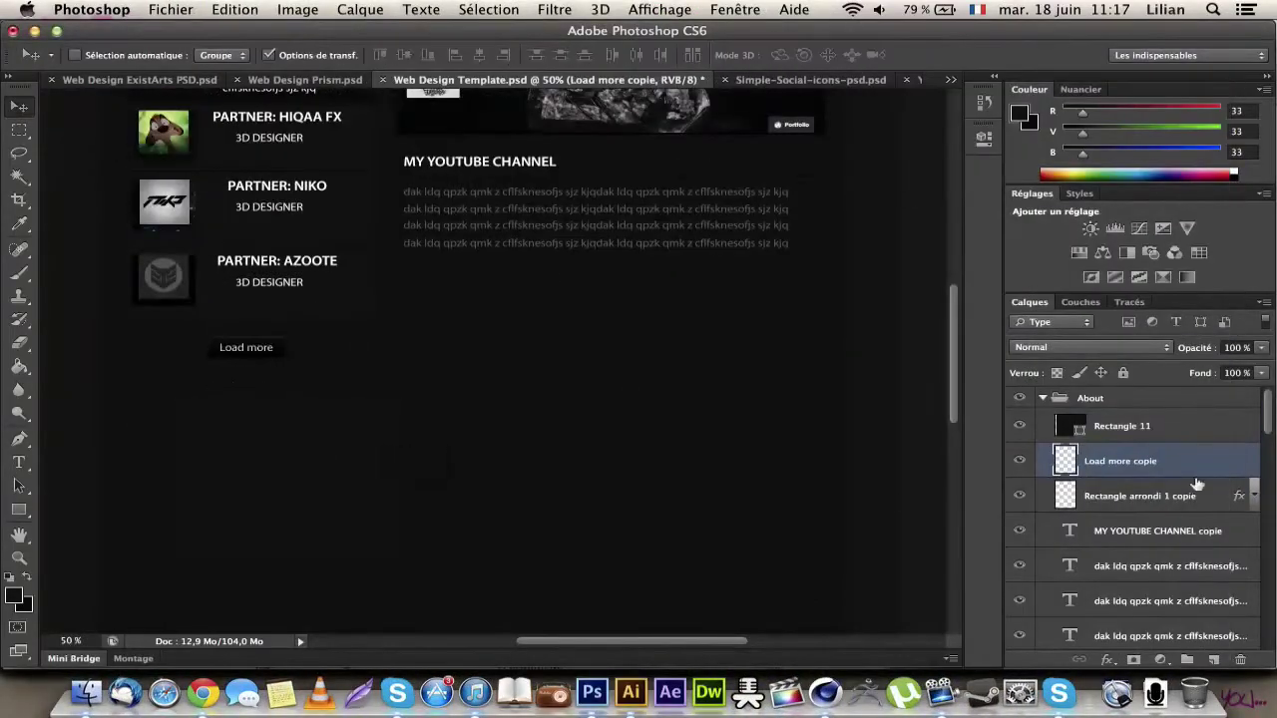
scroll(479, 419, down, 5)
drag(439, 399, 502, 489)
click(66, 686)
drag(679, 328, 502, 387)
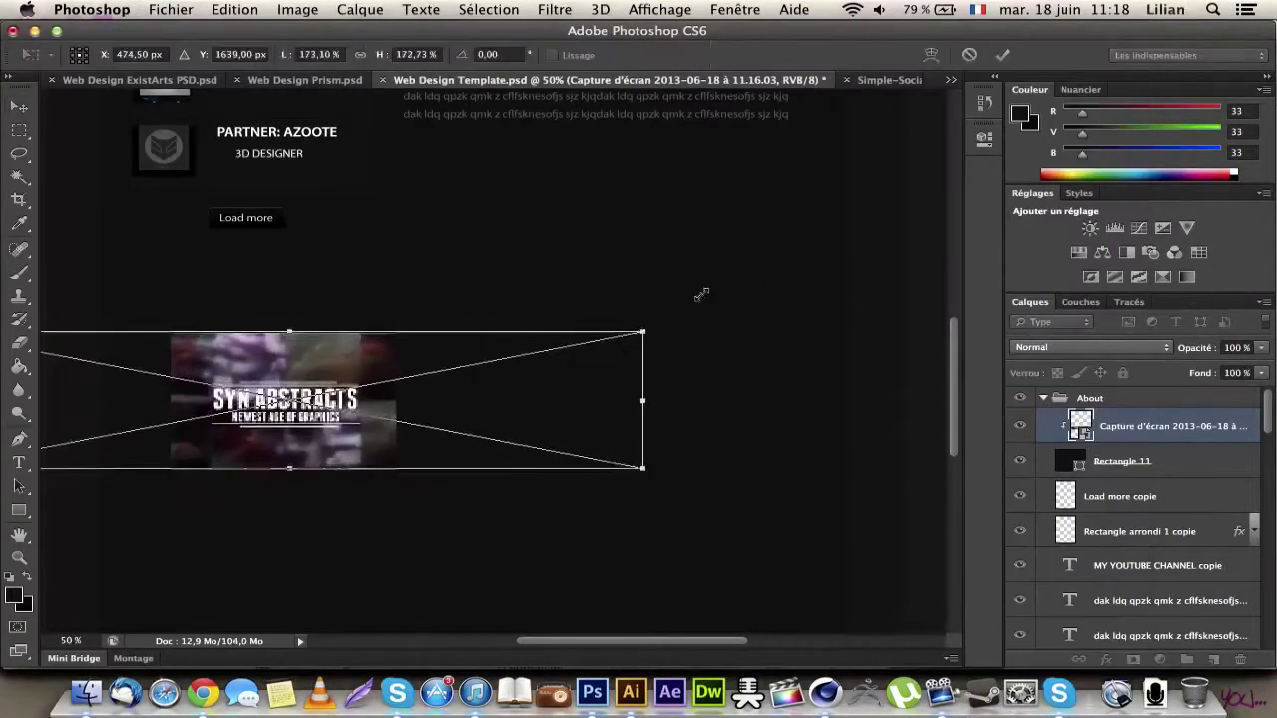
key(Return)
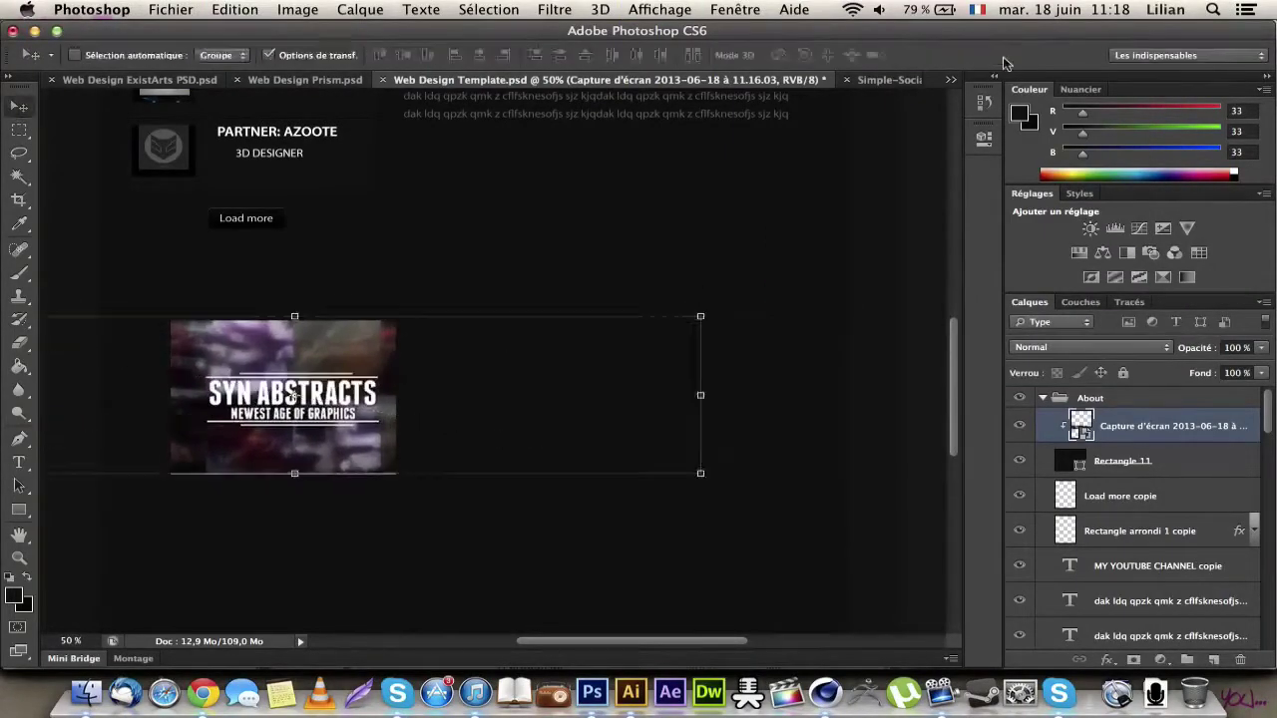
Duplicate the tile to the right and clip the second banner screenshot into it
drag(284, 399, 559, 399)
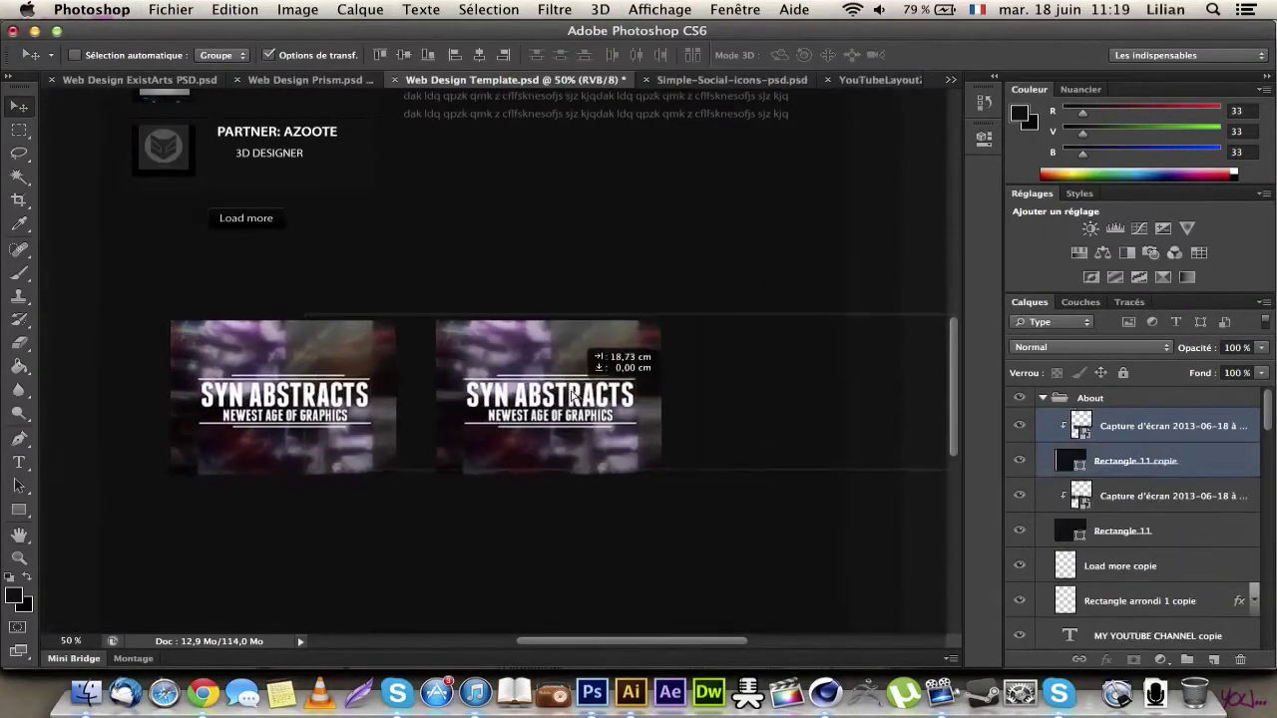
drag(1118, 694, 598, 399)
click(1003, 55)
key(super+alt+g)
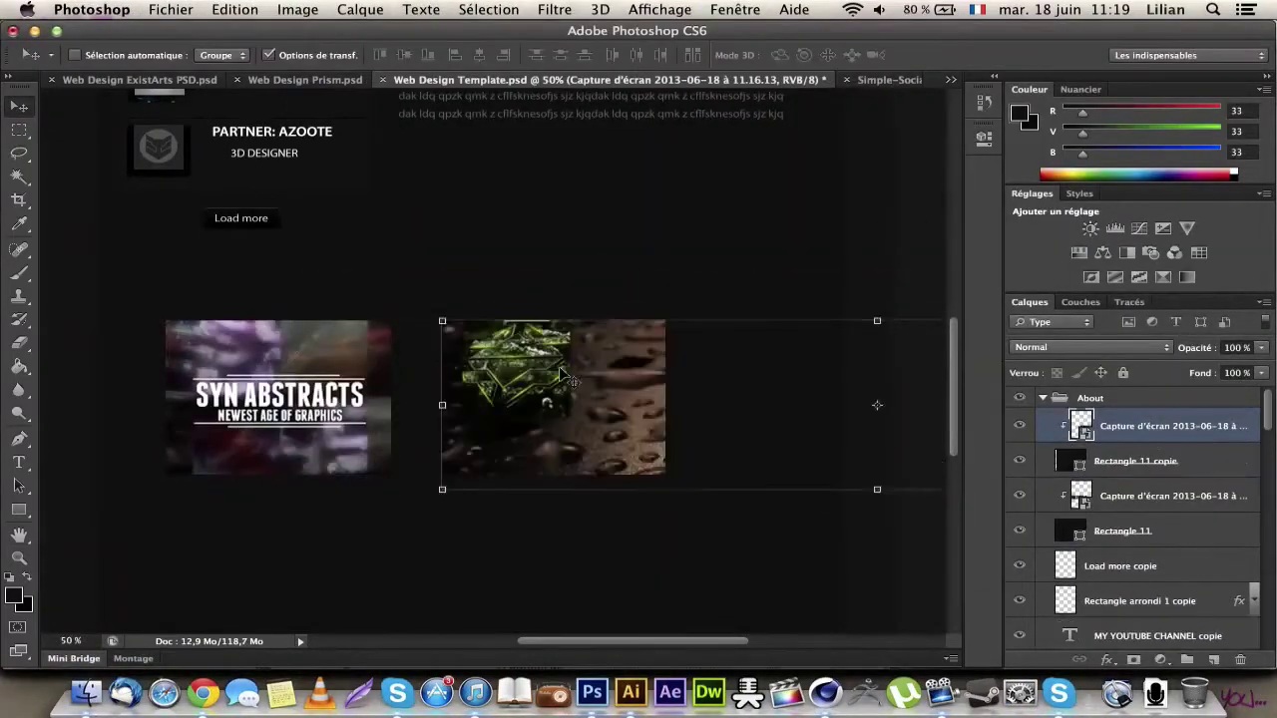
Duplicate the tiles below and clip the third banner screenshot into the lower tile
shift+click(1135, 461)
drag(599, 399, 413, 550)
scroll(413, 550, down, 2)
drag(1117, 694, 430, 454)
key(Return)
alt+click(1159, 442)
scroll(484, 433, up, 5)
scroll(470, 419, down, 6)
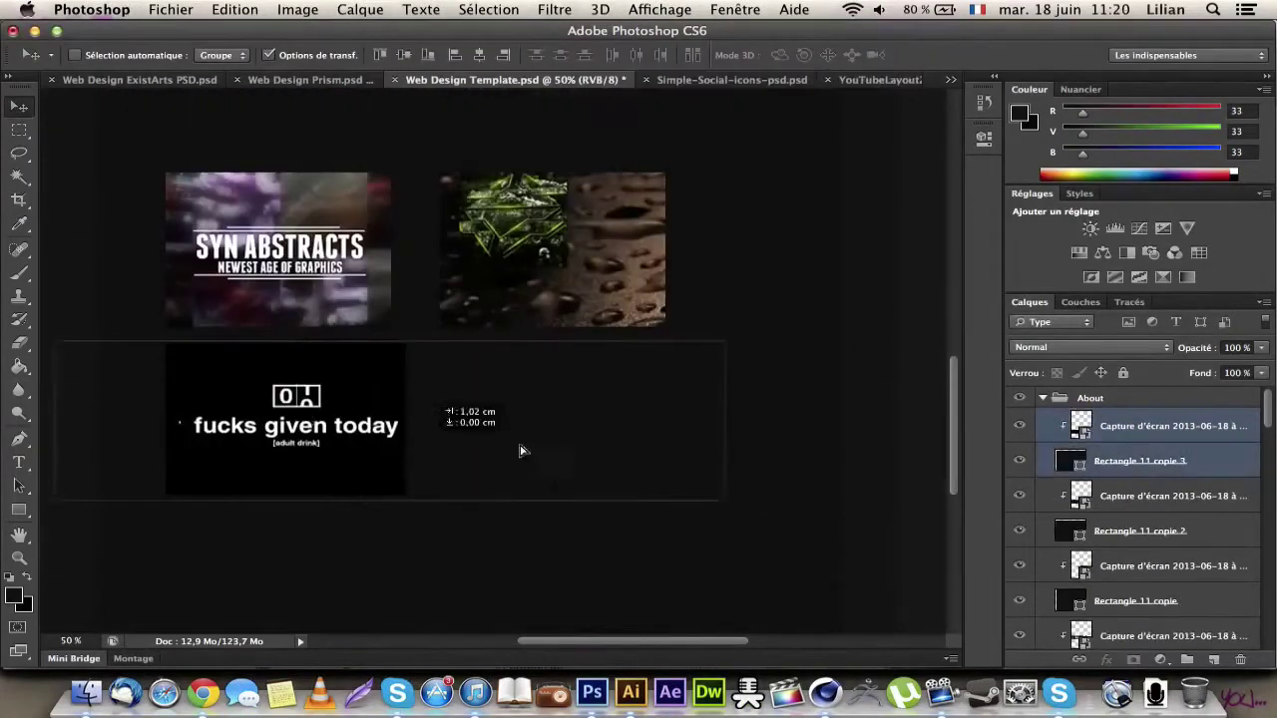
Place the TheLordAtelier banner screenshot over the lower-right tile
key(super+Tab)
drag(1126, 324, 469, 421)
key(Return)
drag(1135, 427, 1135, 444)
drag(654, 369, 622, 369)
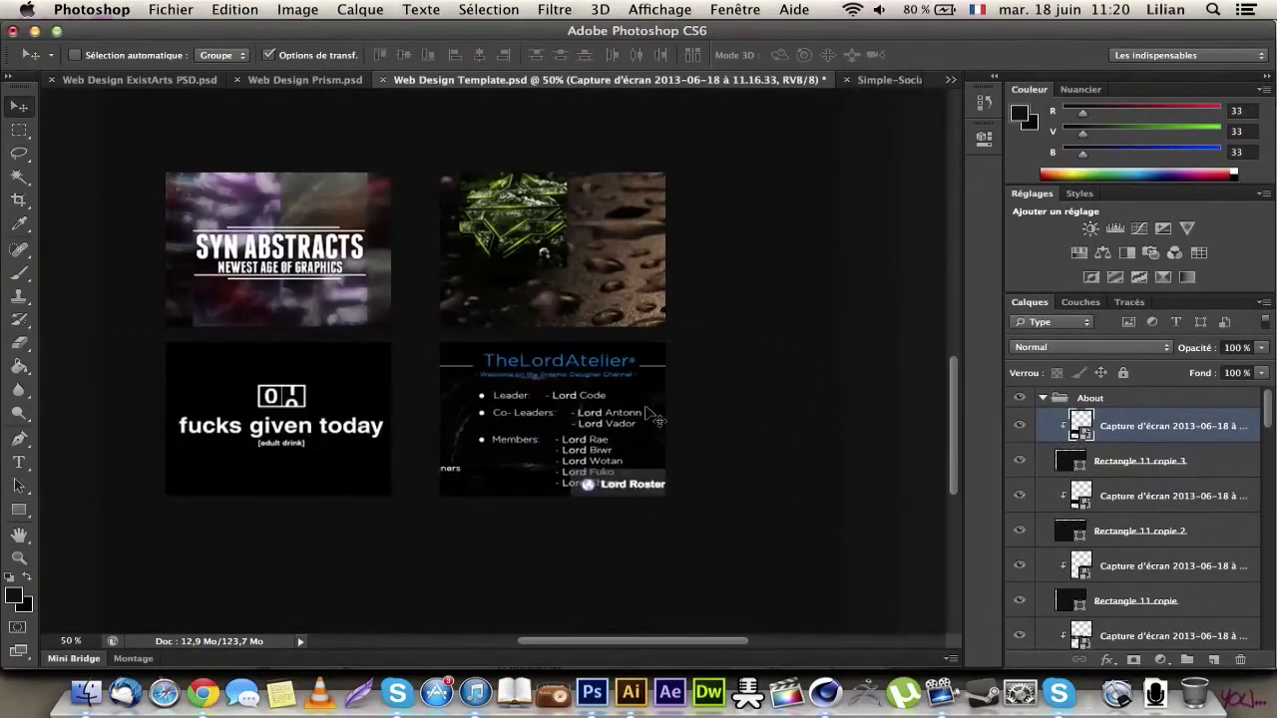
scroll(475, 400, up, 10)
scroll(470, 399, down, 10)
scroll(470, 399, up, 15)
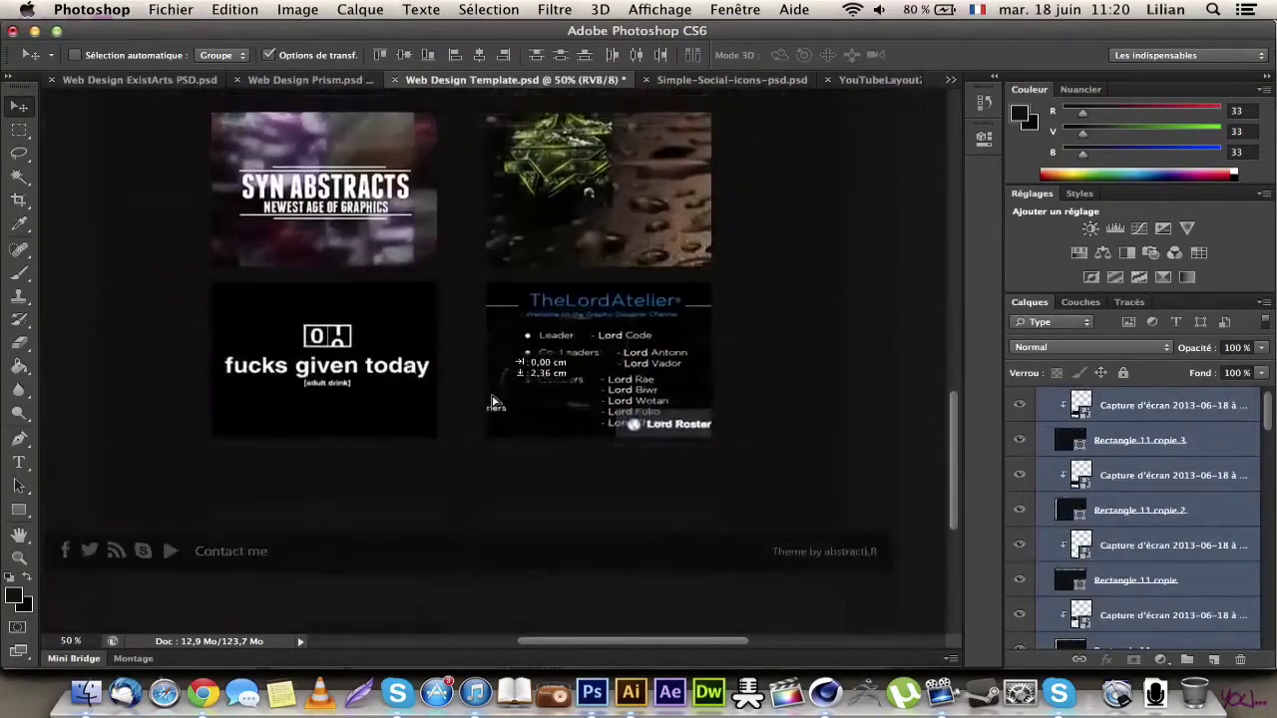
Review the SYN FUKO - MY TEAMS banner grid and nudge one tile image into place
scroll(1073, 493, down, 5)
scroll(1137, 556, down, 3)
scroll(622, 442, down, 5)
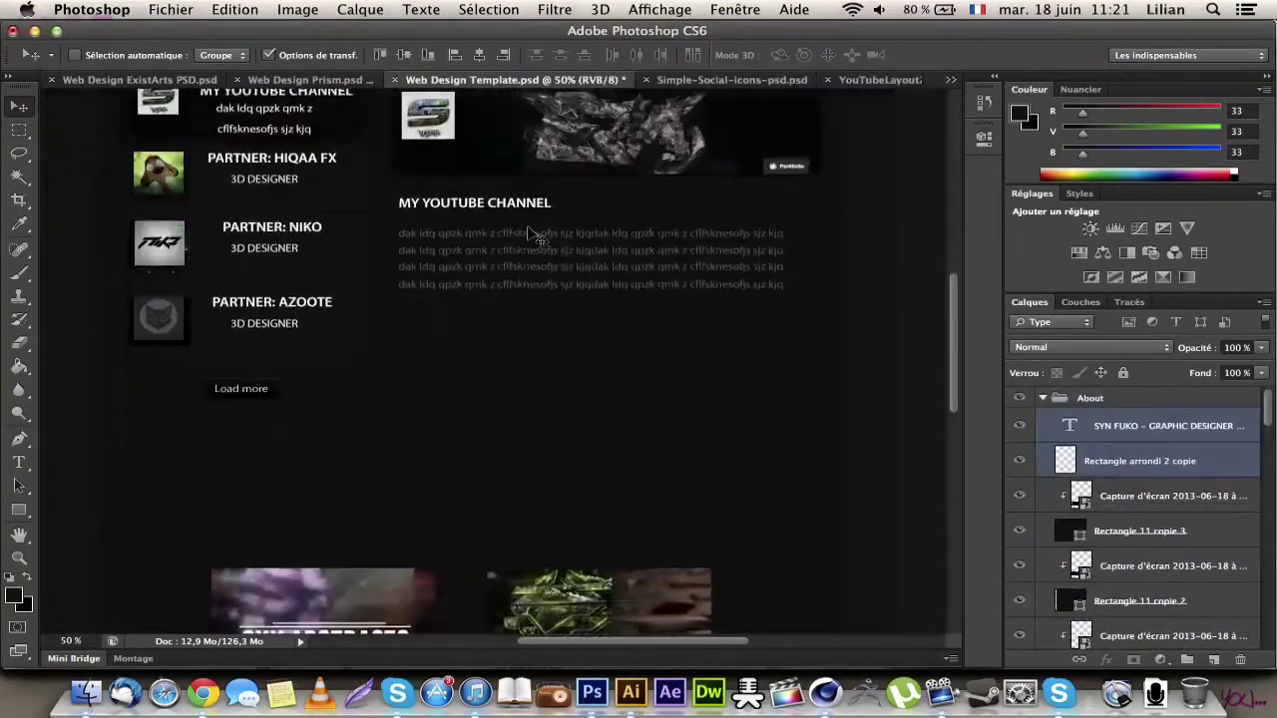
scroll(622, 445, down, 5)
scroll(621, 445, up, 3)
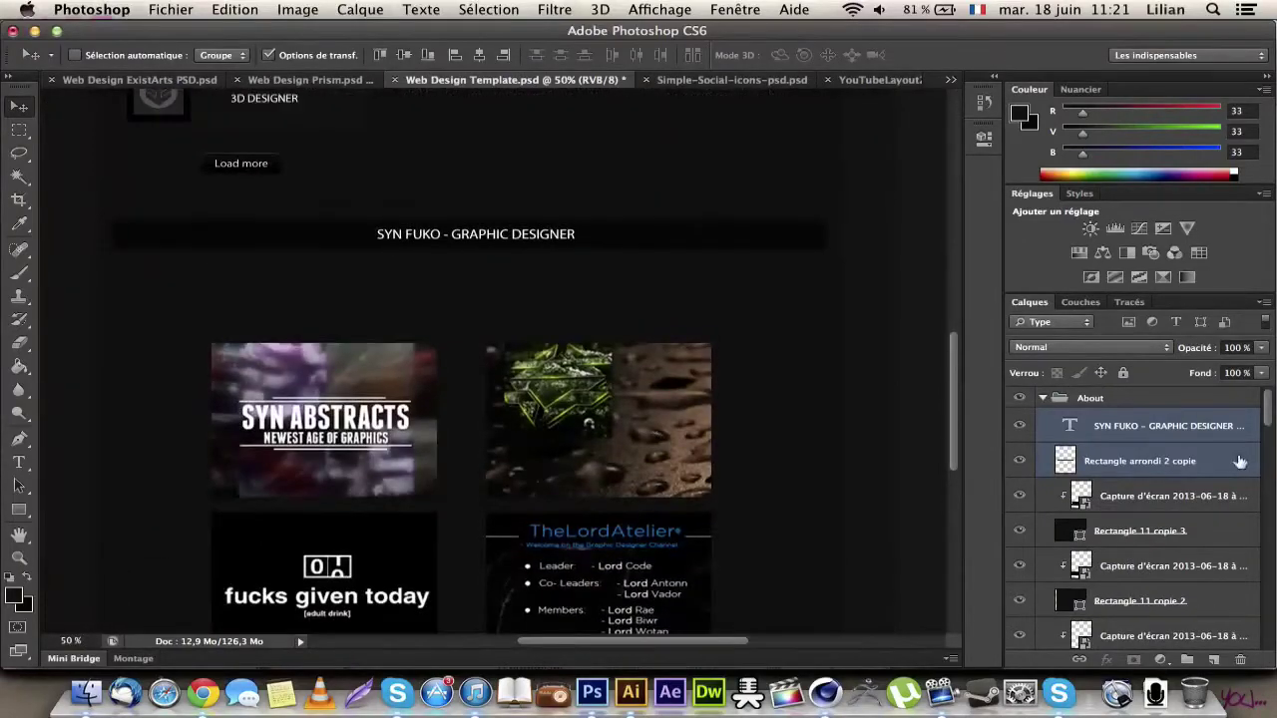
scroll(559, 350, up, 3)
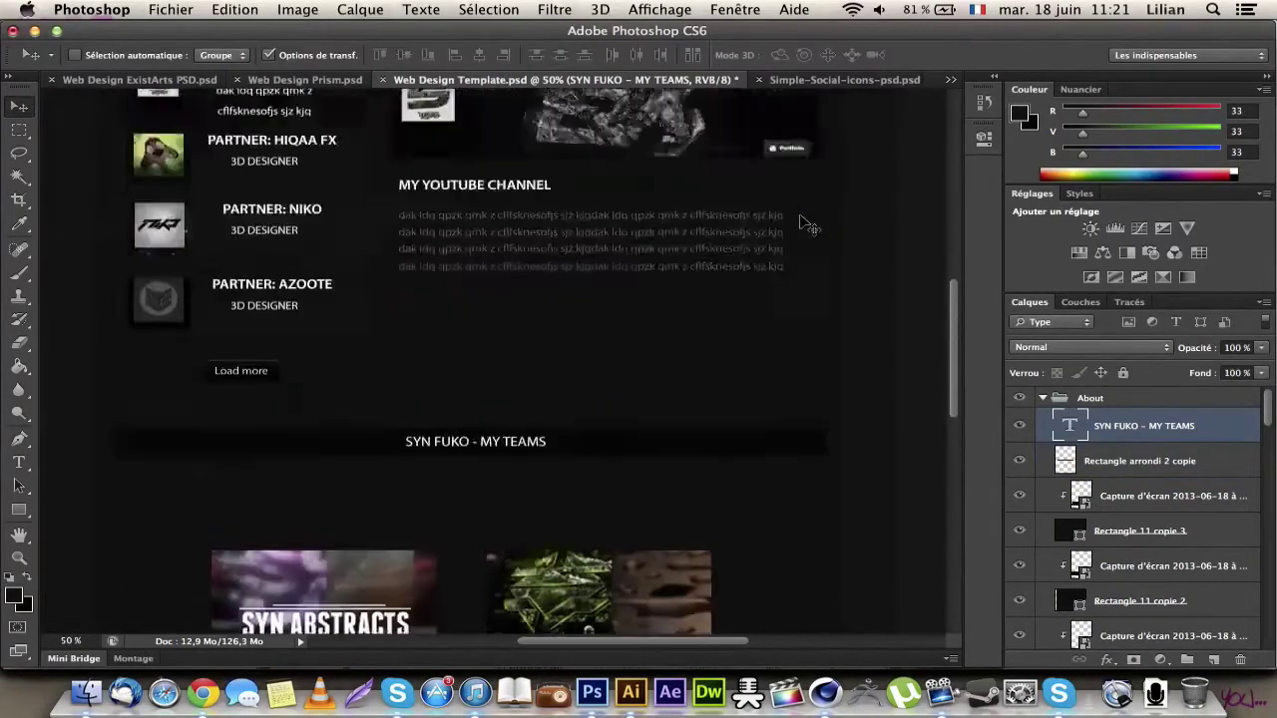
scroll(558, 349, down, 5)
drag(670, 456, 642, 506)
scroll(641, 505, up, 3)
scroll(641, 505, down, 3)
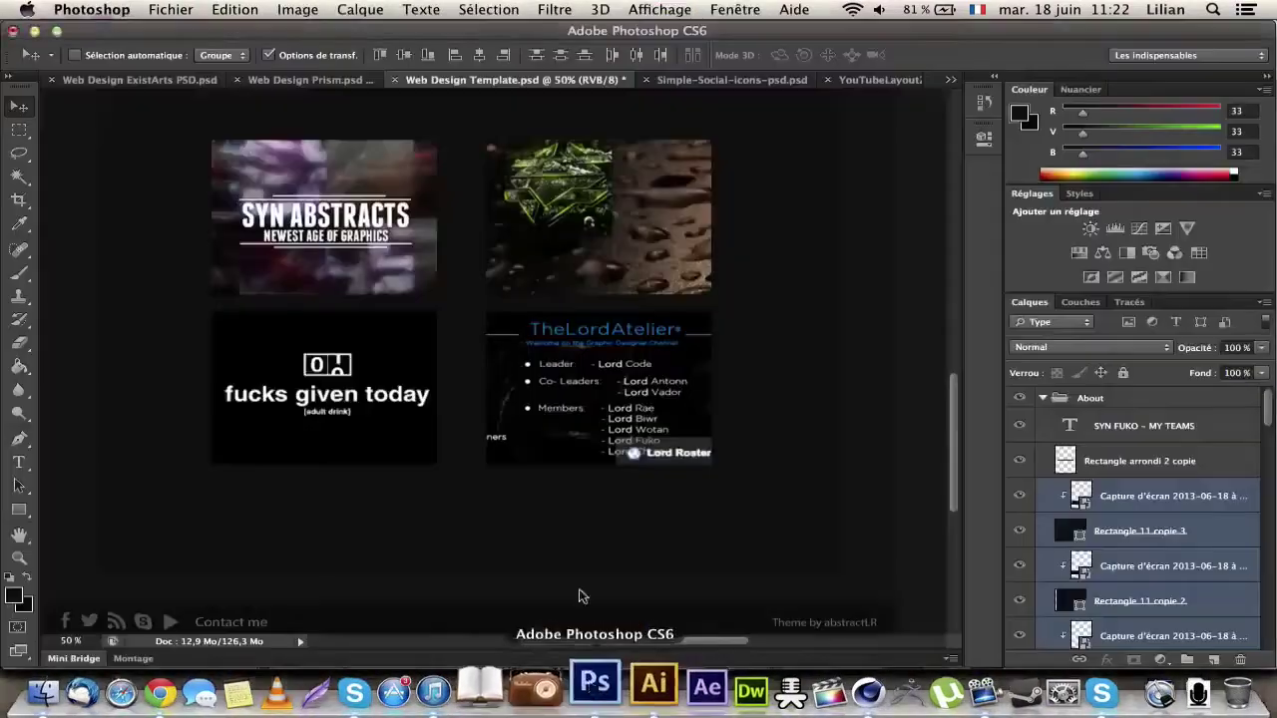
scroll(579, 593, up, 3)
scroll(579, 593, down, 3)
On a new layer, draw a white-filled triangle over the first team tile
click(1215, 658)
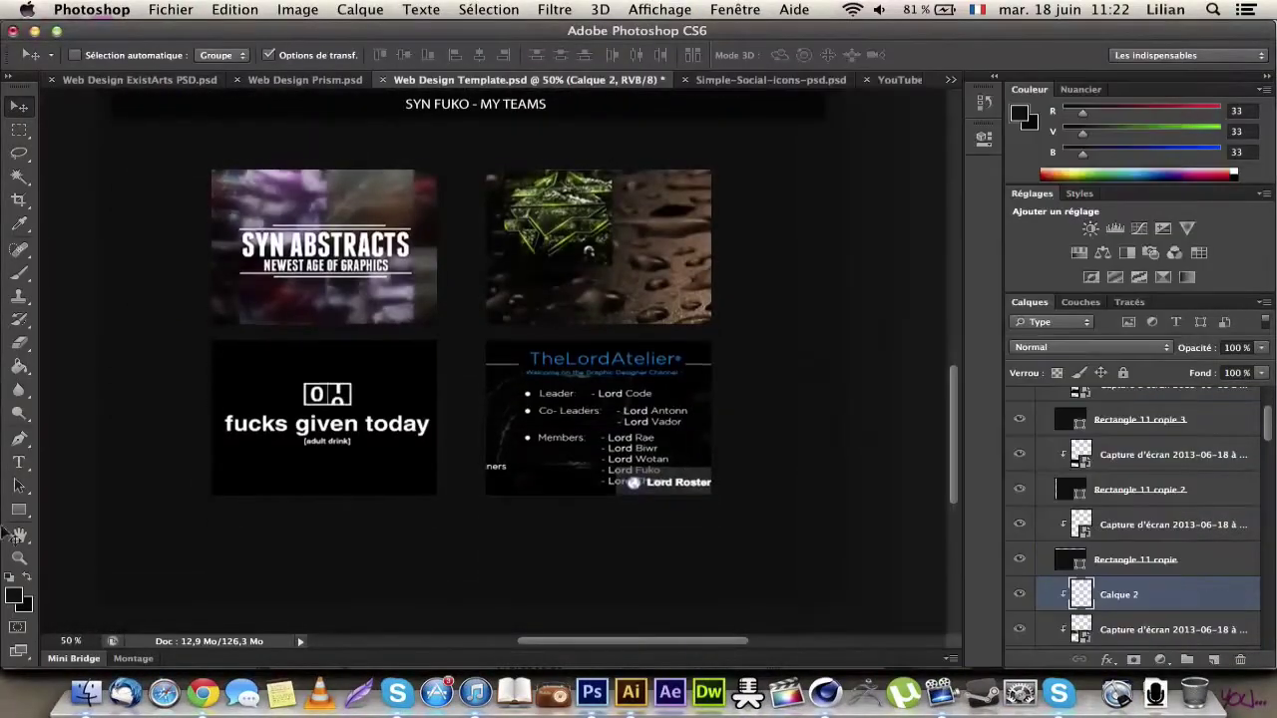
key(p)
click(135, 138)
click(469, 138)
click(135, 371)
right_click(256, 120)
click(313, 288)
key(v)
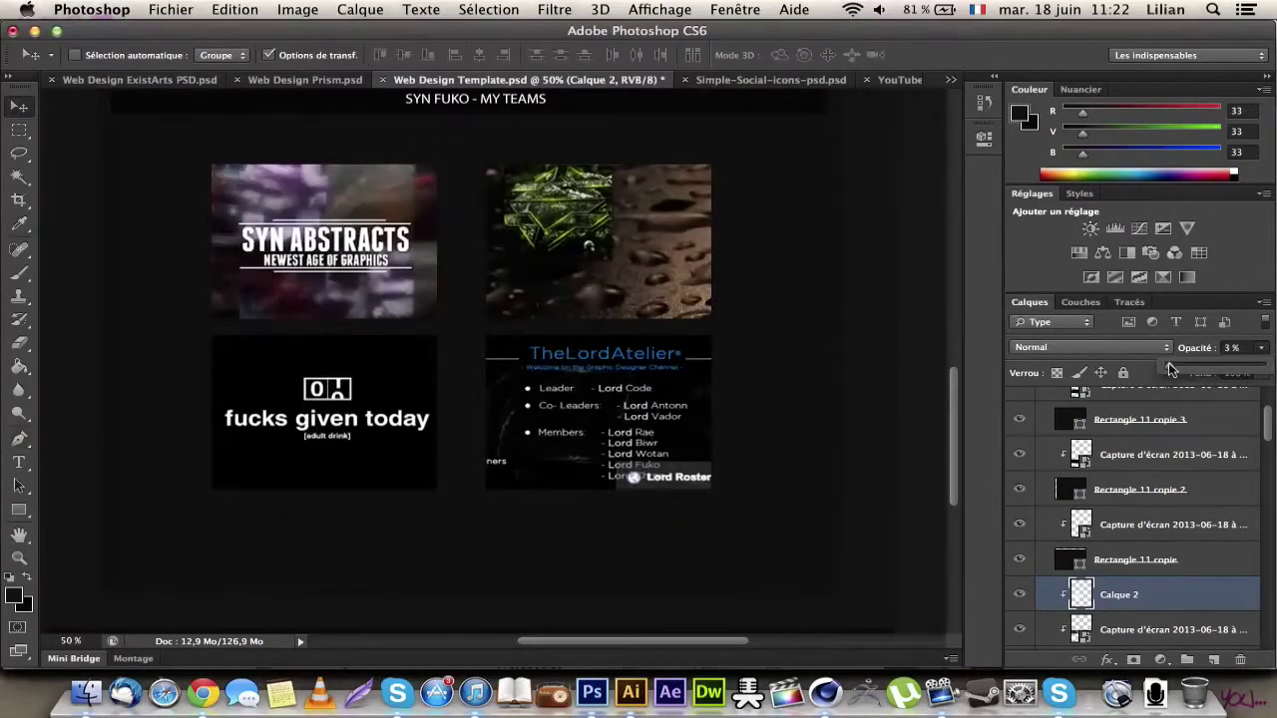
Clip the triangle overlay to its tile at 6% opacity and copy it onto the other tiles
drag(1173, 368, 1171, 368)
scroll(524, 400, down, 1)
drag(1143, 471, 1133, 482)
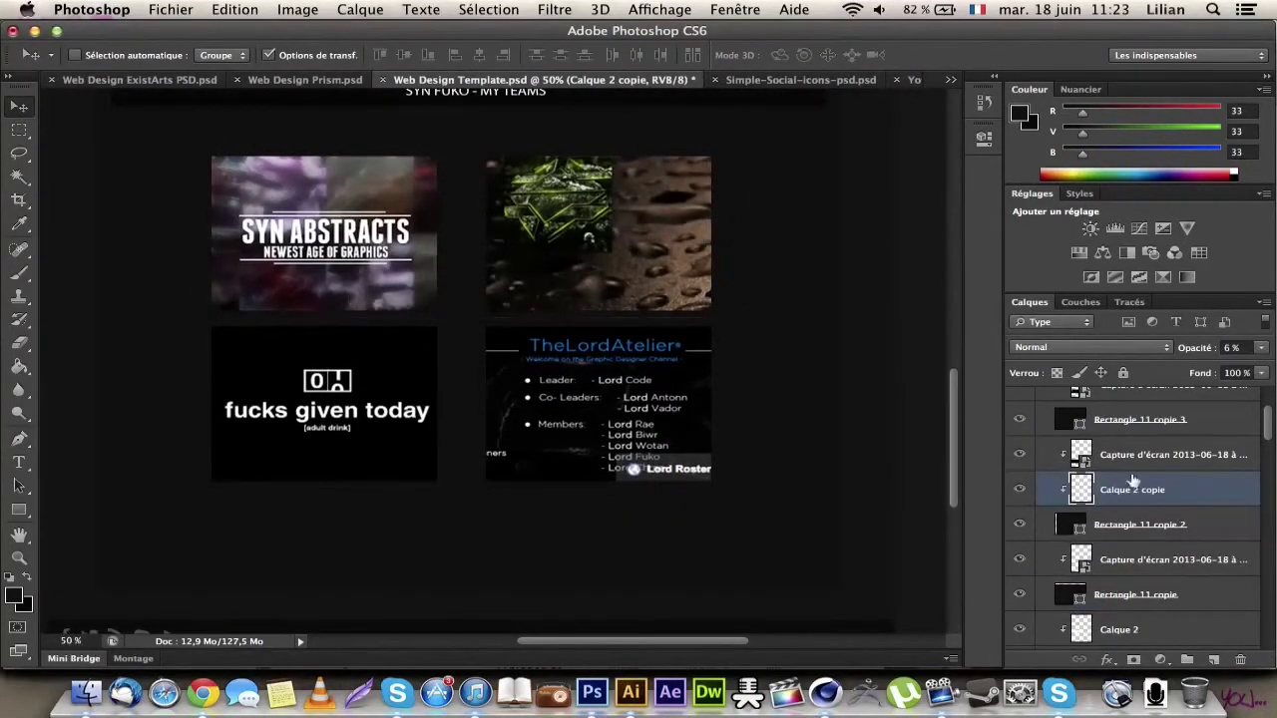
drag(395, 456, 395, 456)
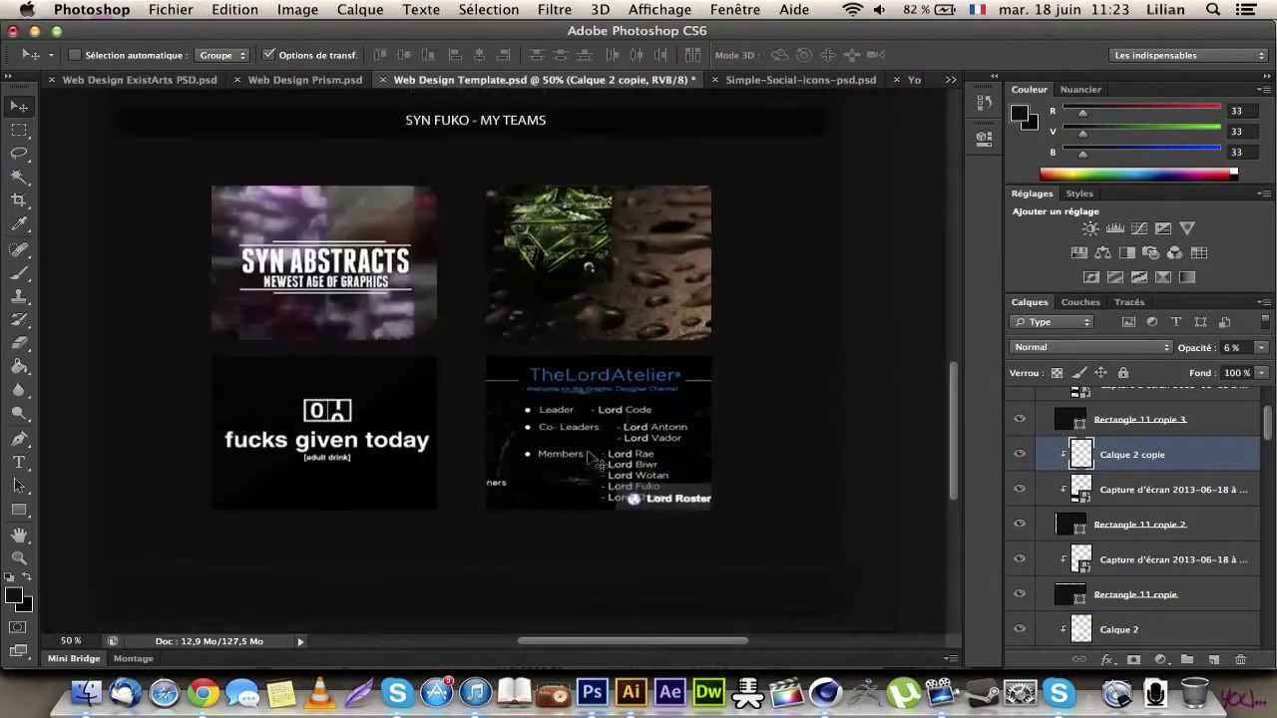
key(ctrl+])
key(ctrl+])
scroll(698, 451, up, 3)
key(ctrl+j)
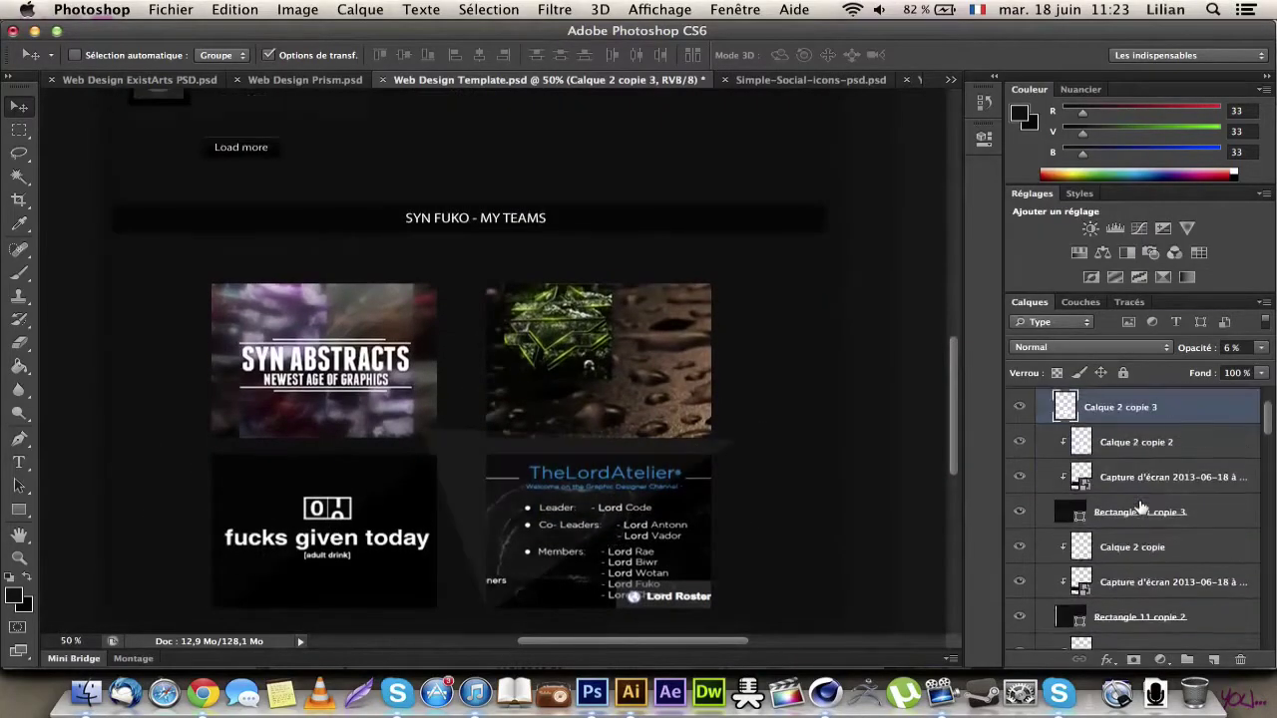
key(ctrl+[)
key(ctrl+[)
key(ctrl+[)
key(ctrl+[)
key(ctrl+[)
key(ctrl+[)
scroll(702, 518, up, 3)
scroll(702, 518, down, 1)
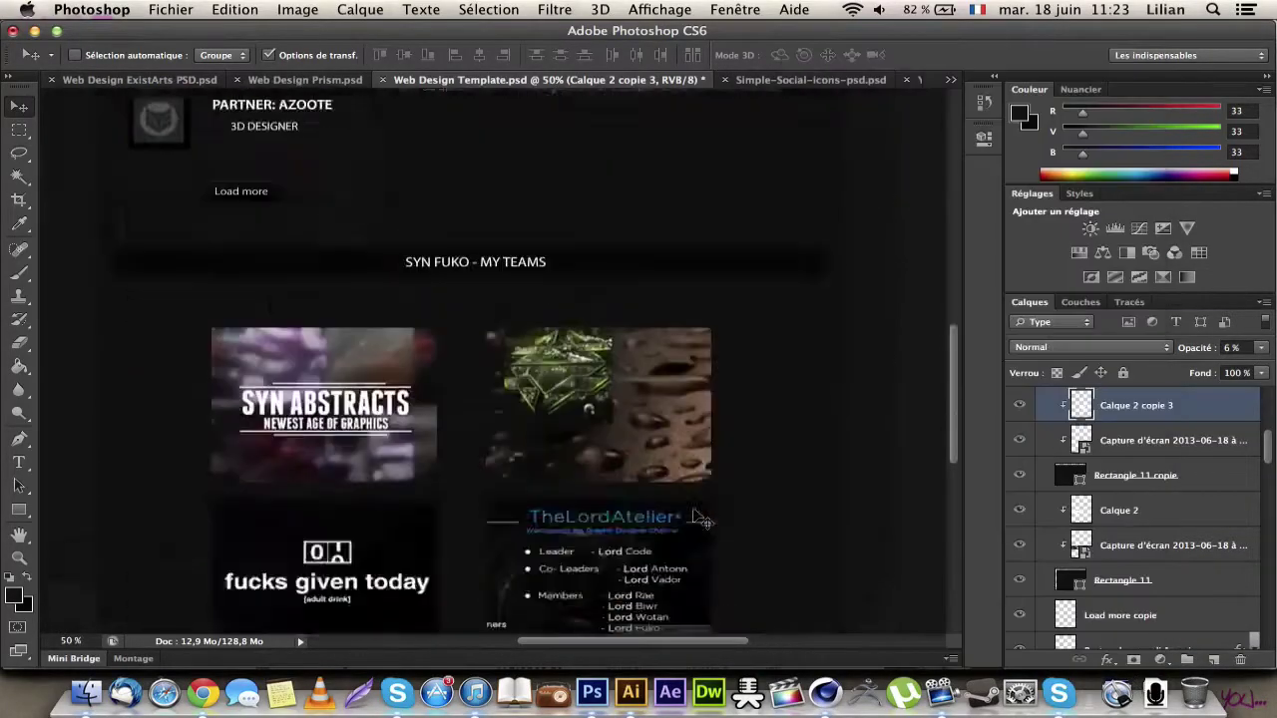
scroll(702, 517, up, 5)
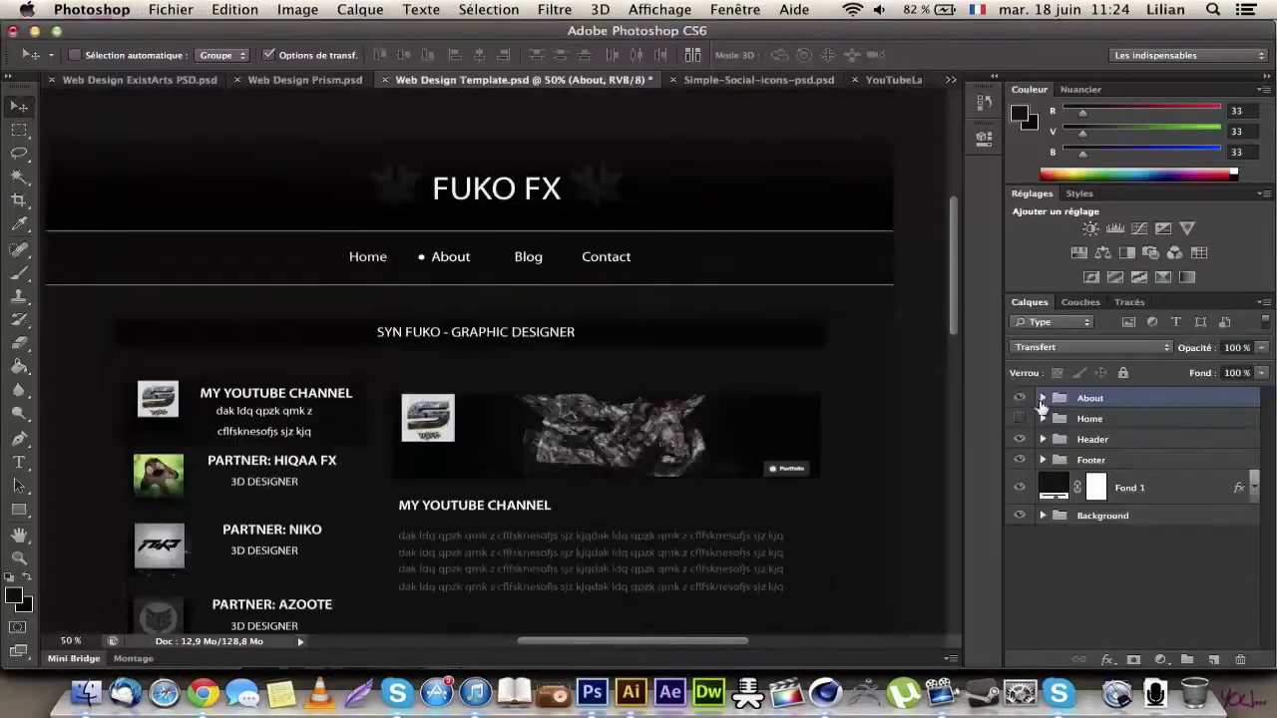
Move the menu bullet to Blog and put the LATEST NEWS heading bar into a Blog group
drag(502, 350, 579, 350)
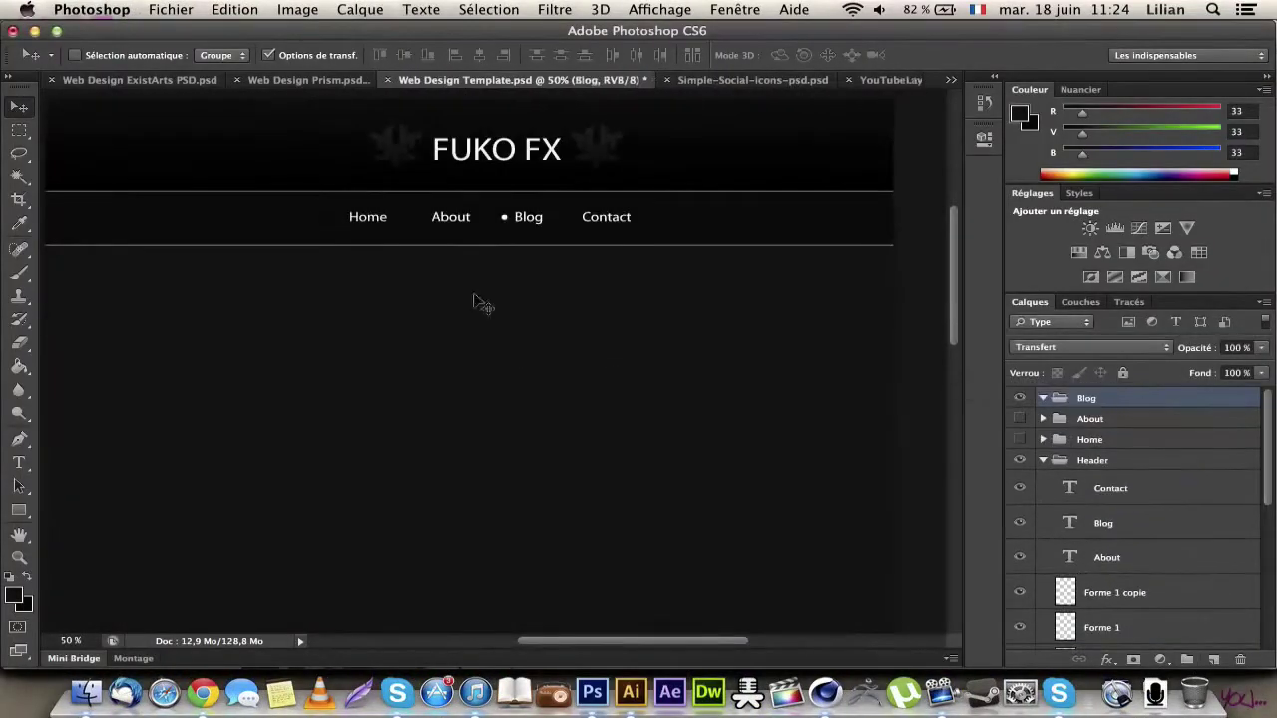
scroll(649, 598, down, 2)
scroll(1127, 518, down, 5)
drag(1128, 499, 1060, 448)
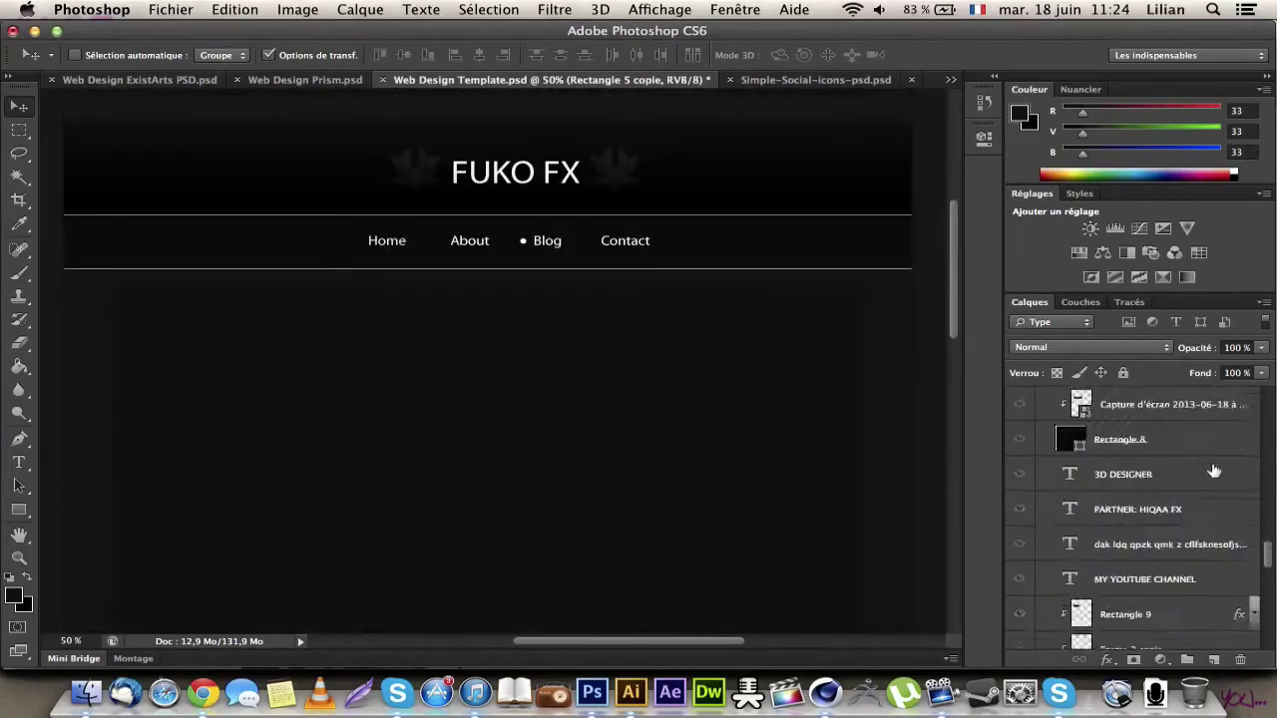
scroll(1211, 470, down, 3)
drag(1169, 510, 1122, 509)
click(1123, 427)
click(1040, 397)
click(1039, 397)
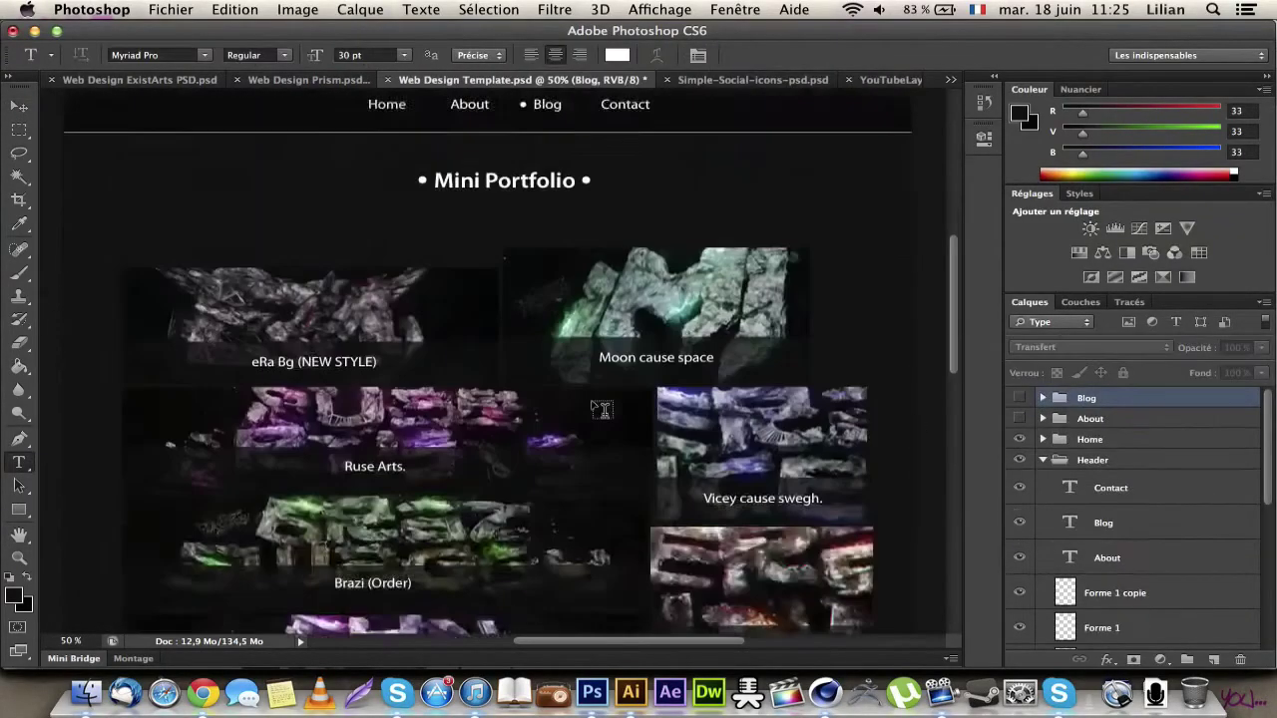
Move the white rectangle from the Home group up and left, below LATEST NEWS
scroll(541, 422, down, 1)
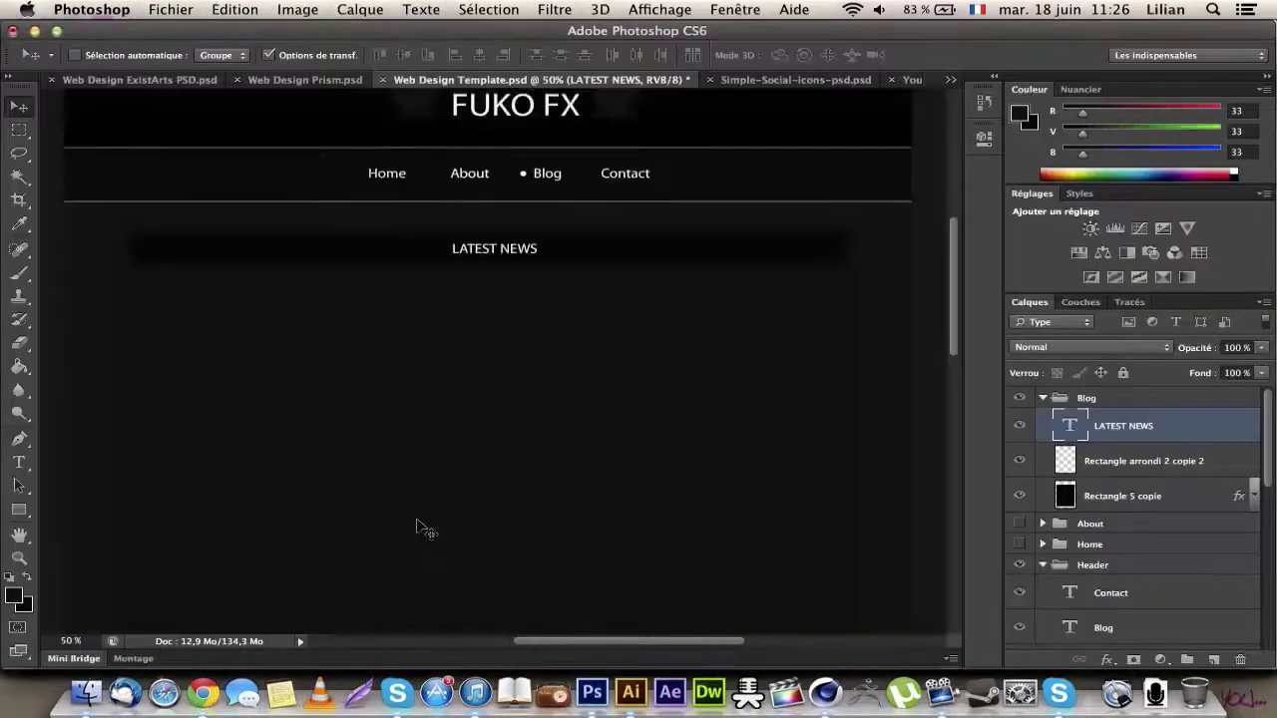
scroll(422, 528, down, 3)
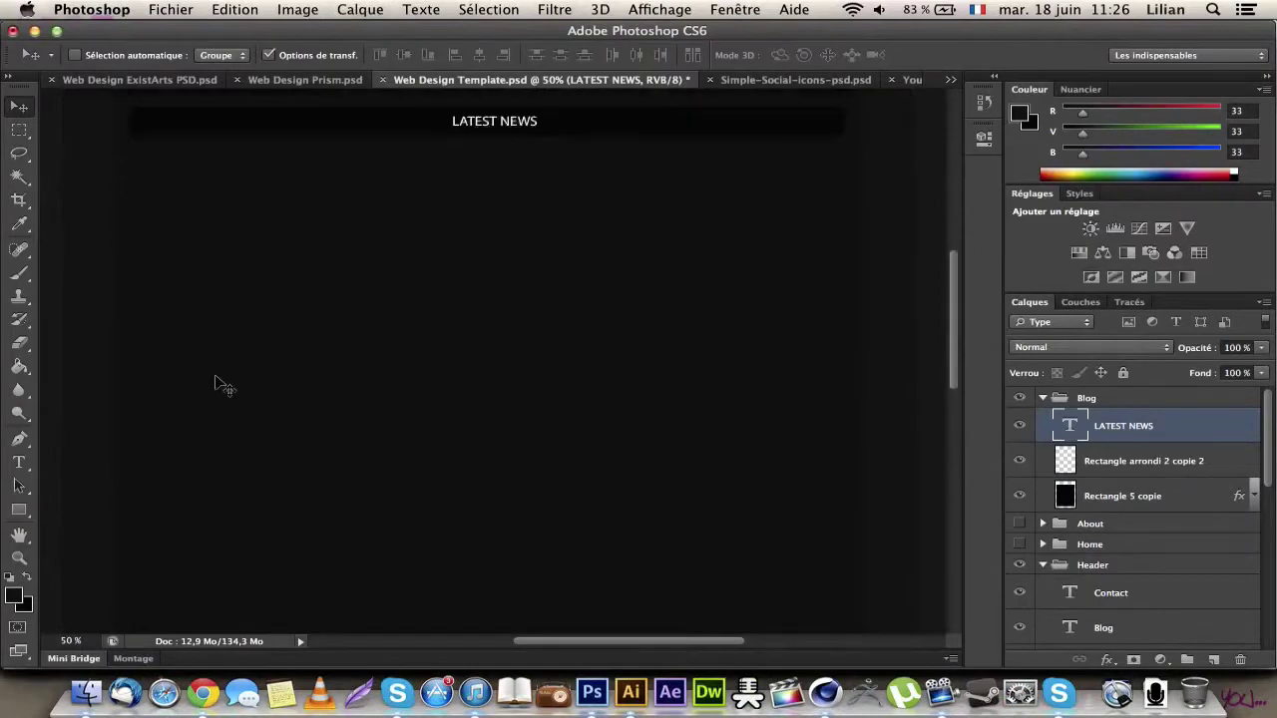
scroll(219, 382, up, 2)
scroll(1085, 521, down, 1)
click(1084, 520)
scroll(1227, 460, down, 3)
click(1137, 611)
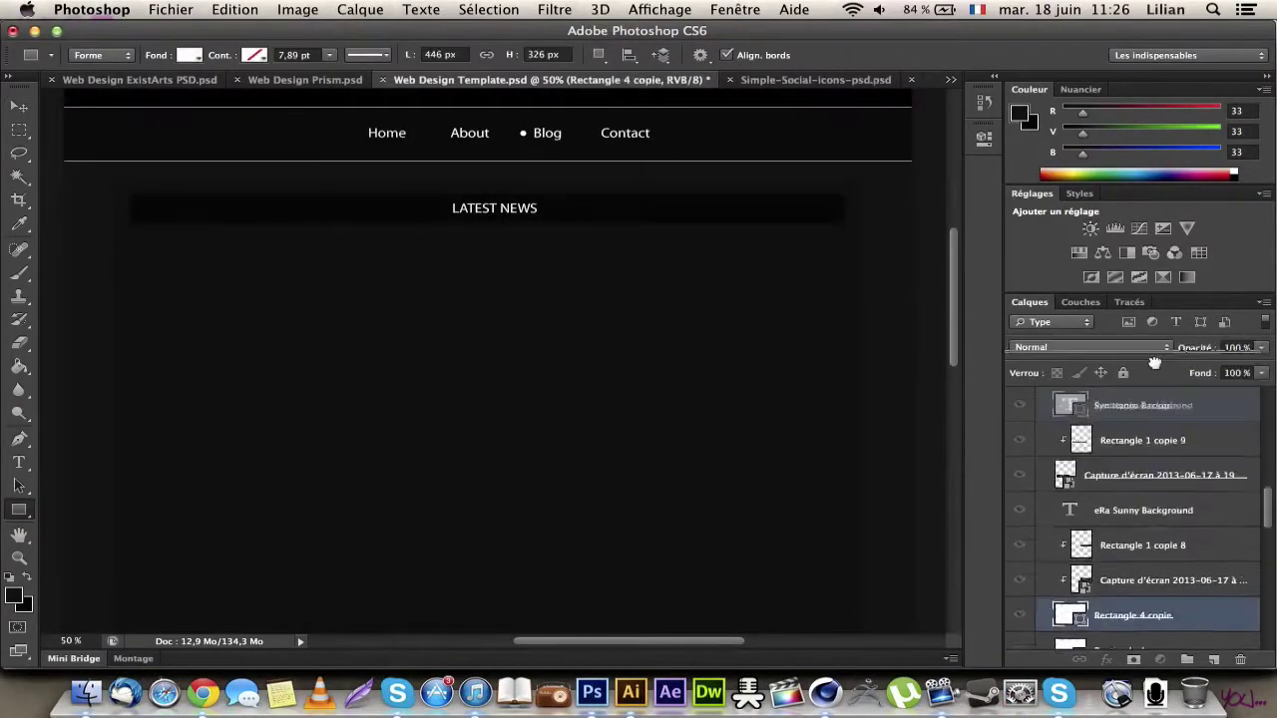
scroll(106, 177, down, 1)
key(v)
drag(445, 605, 446, 317)
drag(758, 318, 276, 317)
Set the rectangle's fill colour to dark grey
key(u)
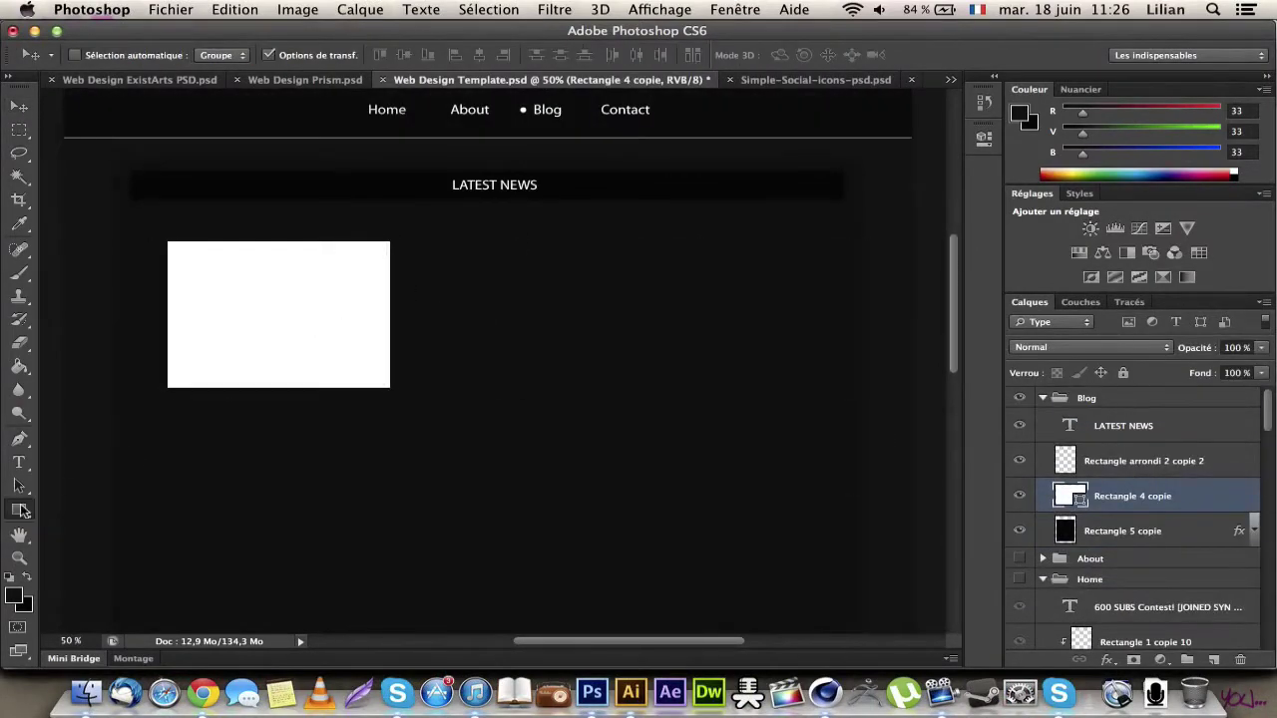
click(149, 55)
click(90, 106)
key(v)
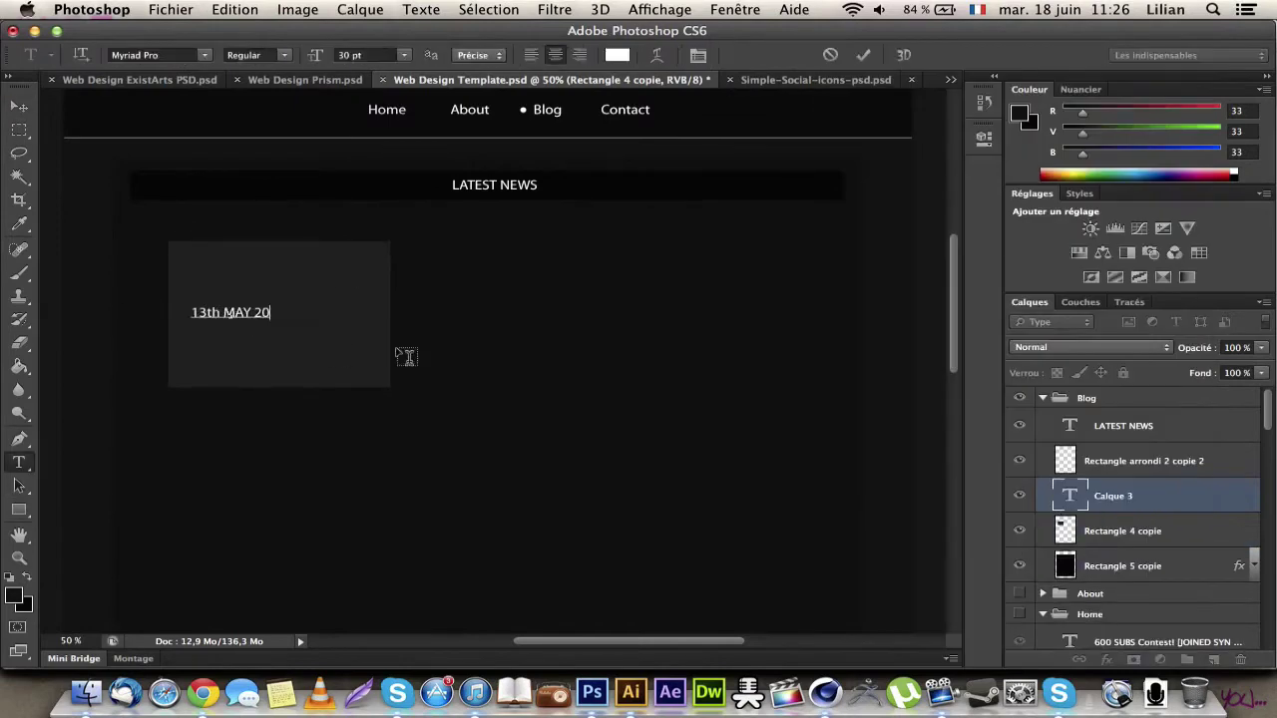
Style the date text at 60 pt Semibold and commit it
click(368, 238)
click(257, 55)
click(269, 125)
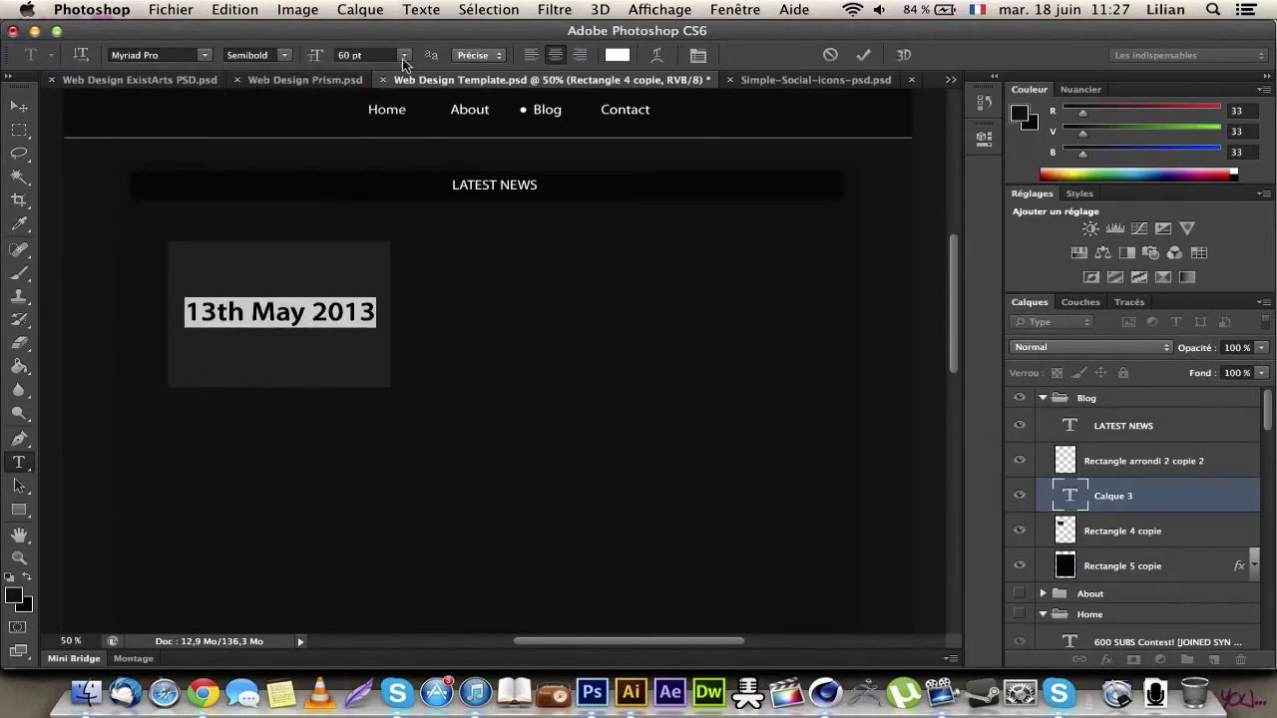
click(18, 107)
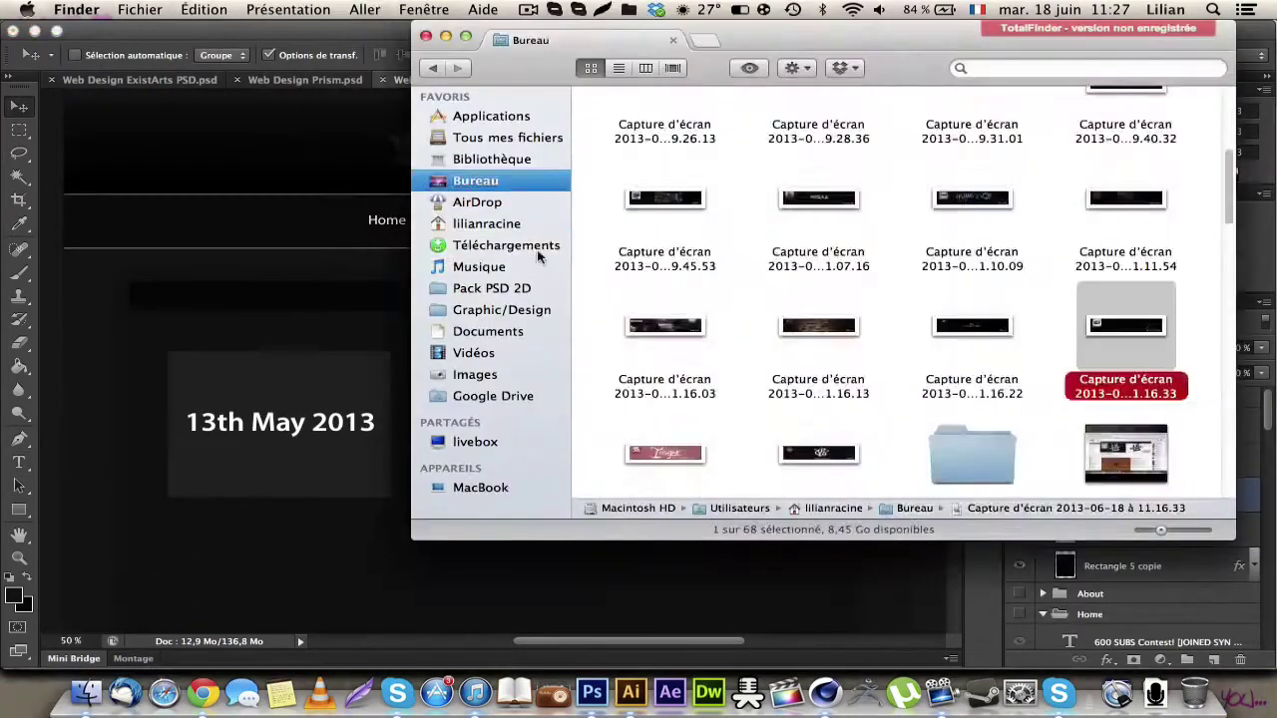
Place the Fuko logo angled on the date box, clipped and faded to a faint texture
click(441, 245)
drag(1141, 308, 324, 431)
drag(431, 419, 419, 469)
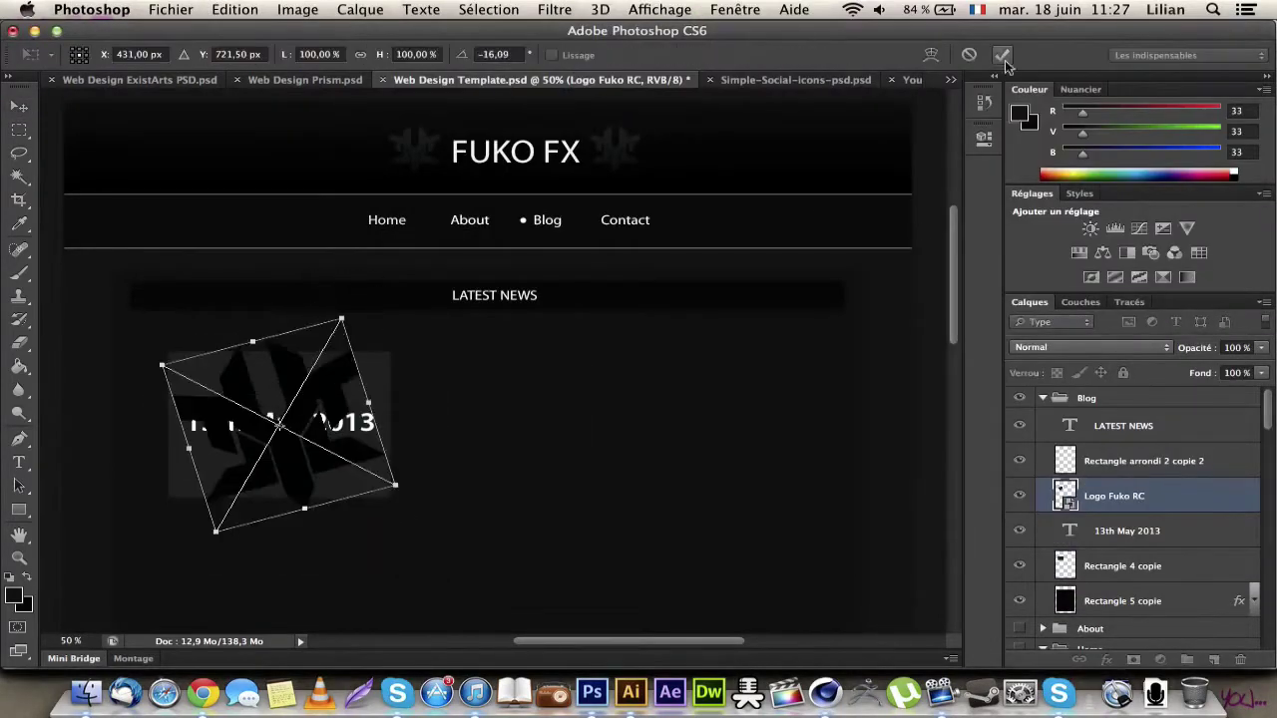
key(Return)
click(1019, 459)
drag(1114, 495, 1127, 530)
right_click(1137, 531)
click(855, 288)
click(1261, 347)
drag(1265, 365, 1190, 371)
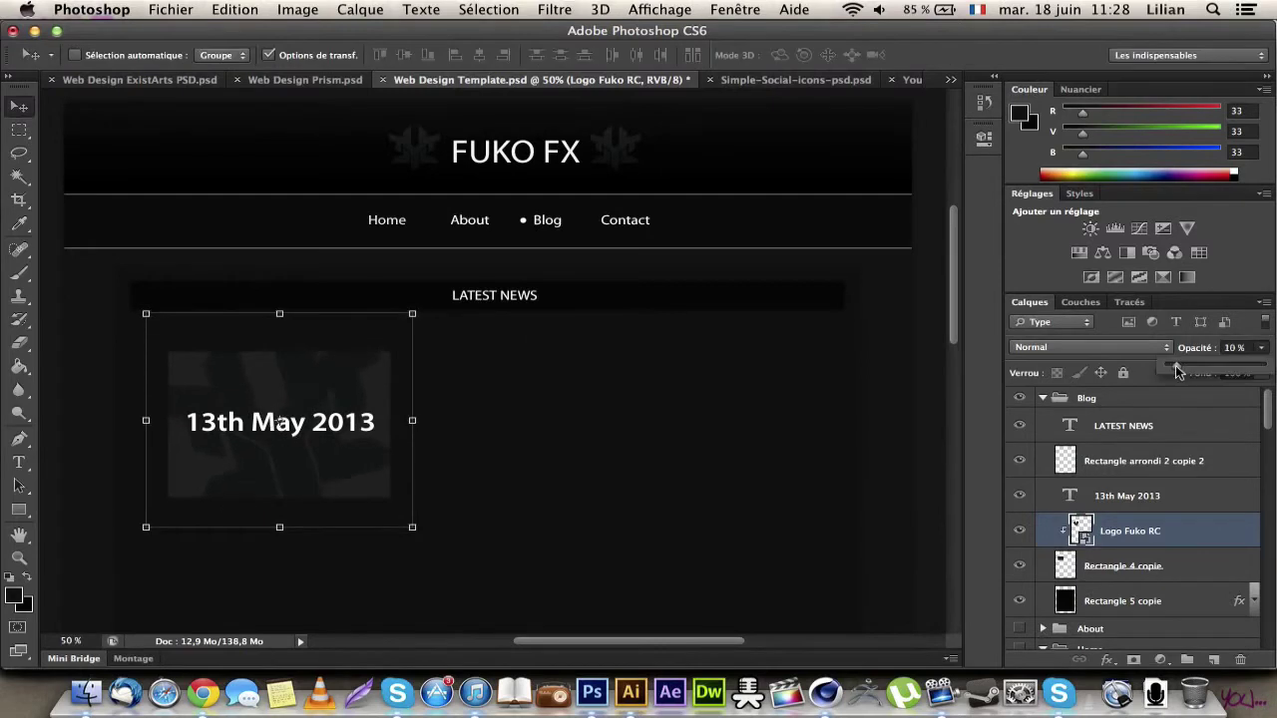
Draw a rounded rectangle around the date on the date box
scroll(545, 359, down, 3)
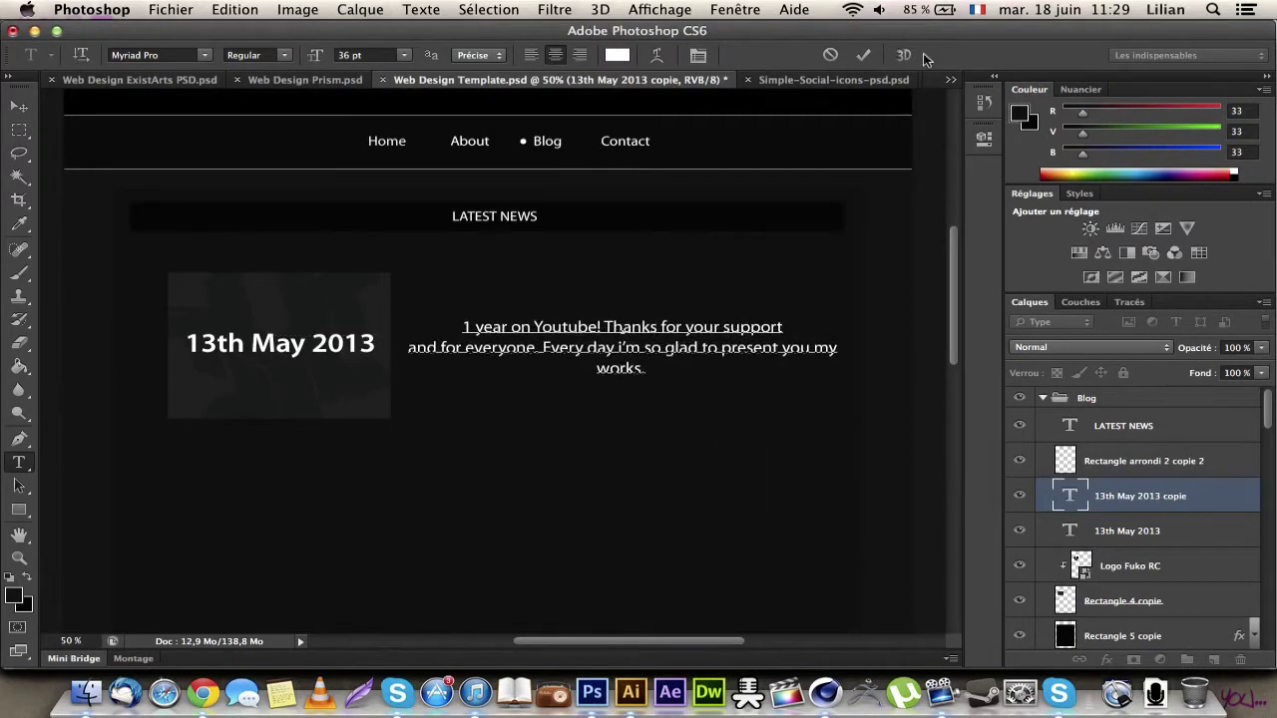
scroll(754, 439, down, 3)
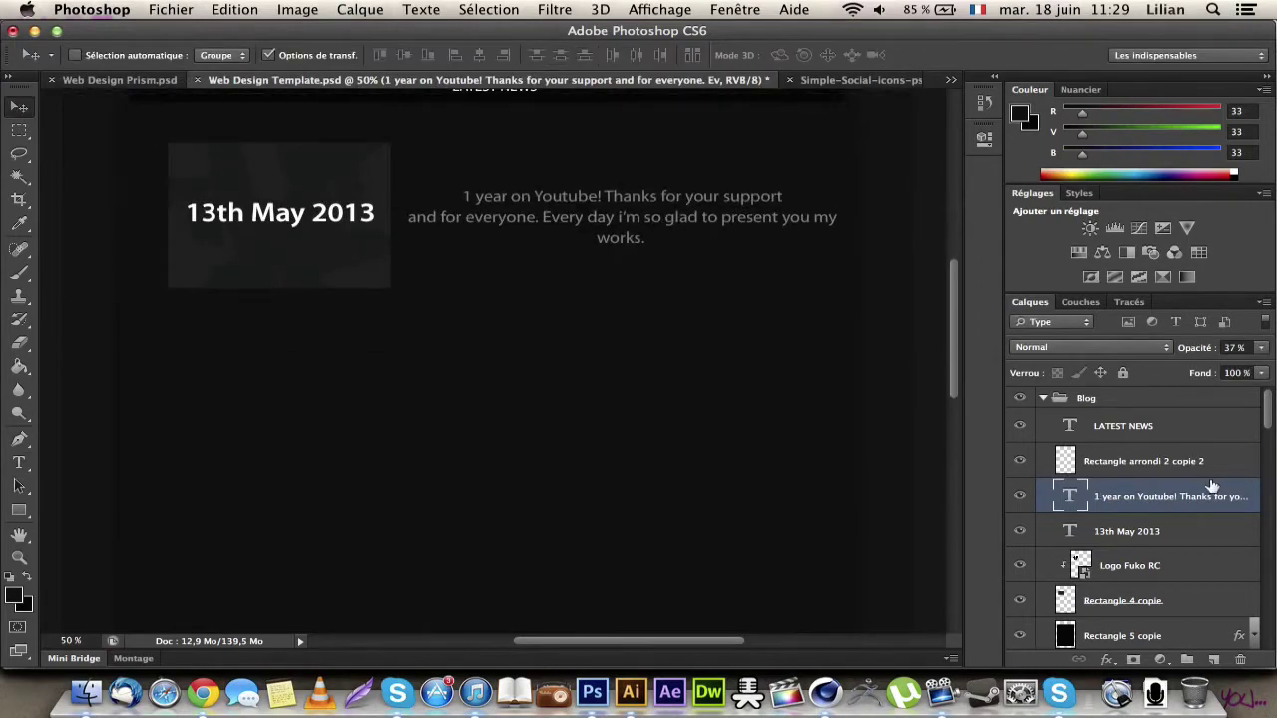
scroll(823, 613, up, 4)
super+click(824, 614)
click(19, 509)
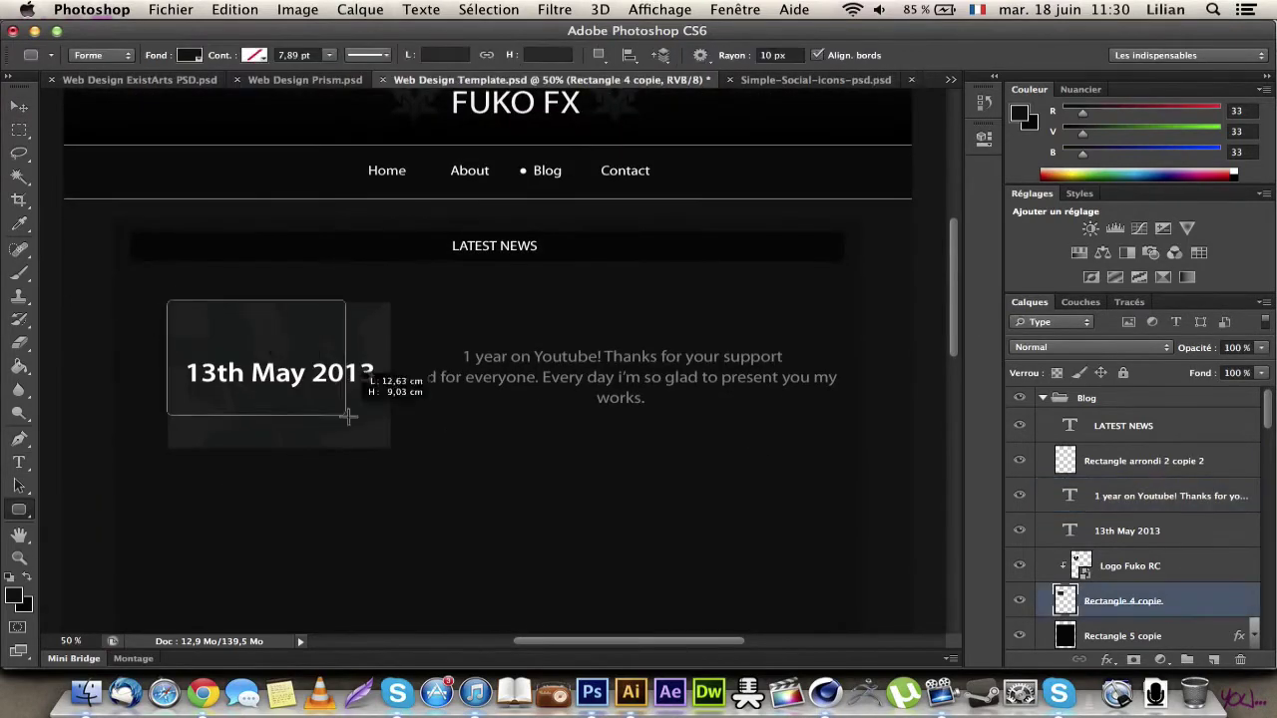
drag(348, 417, 391, 448)
right_click(1122, 600)
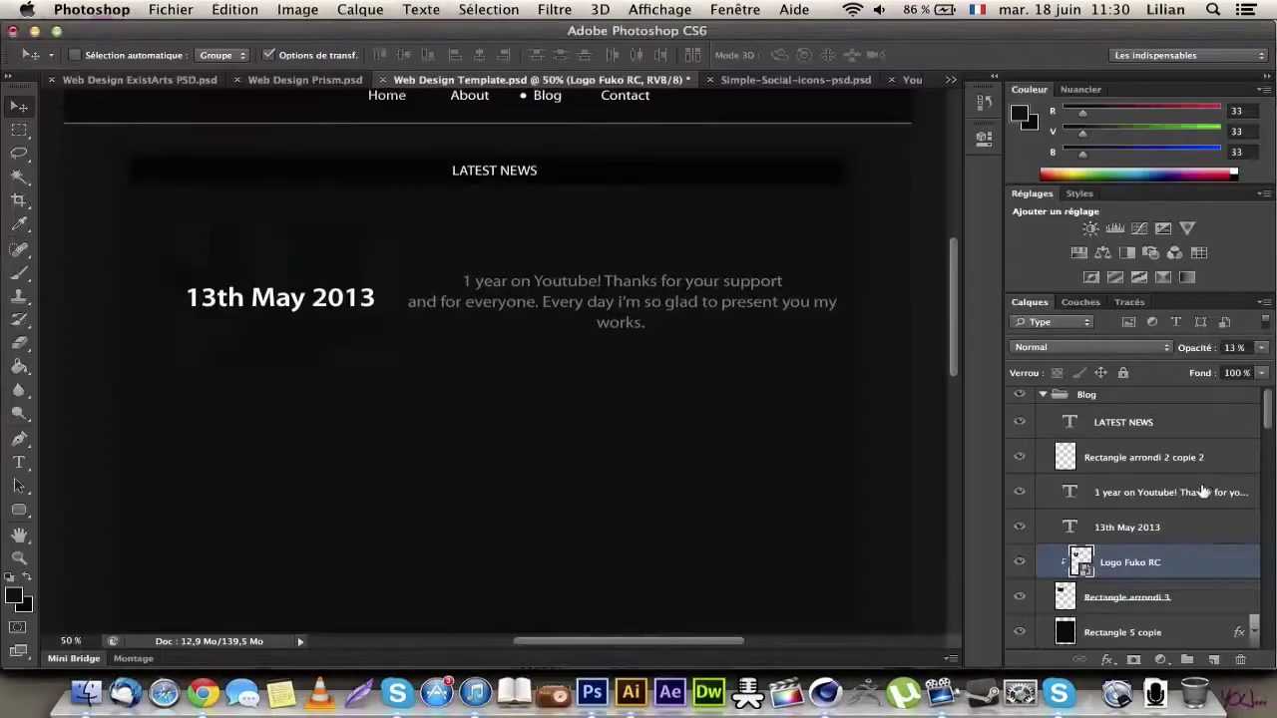
Browse the channel's Videos section in Google Chrome, then return to the design
scroll(508, 489, down, 3)
click(203, 694)
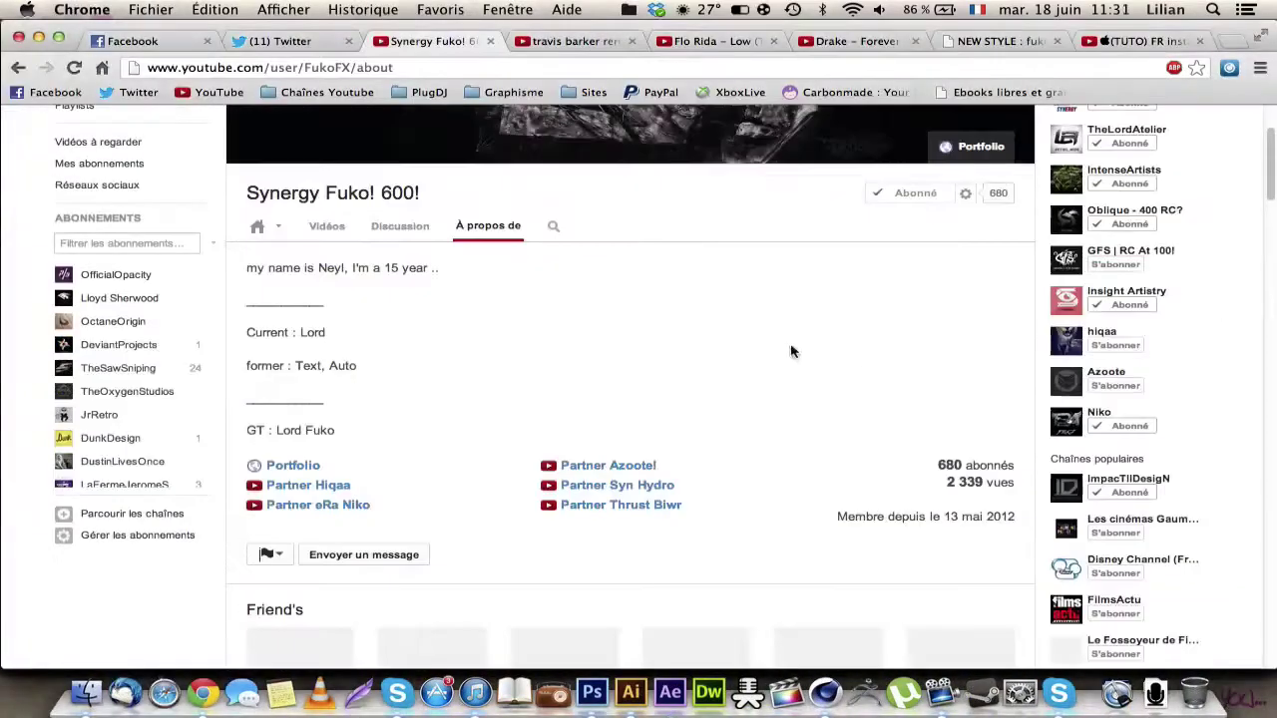
click(327, 225)
scroll(798, 399, down, 10)
scroll(772, 586, up, 3)
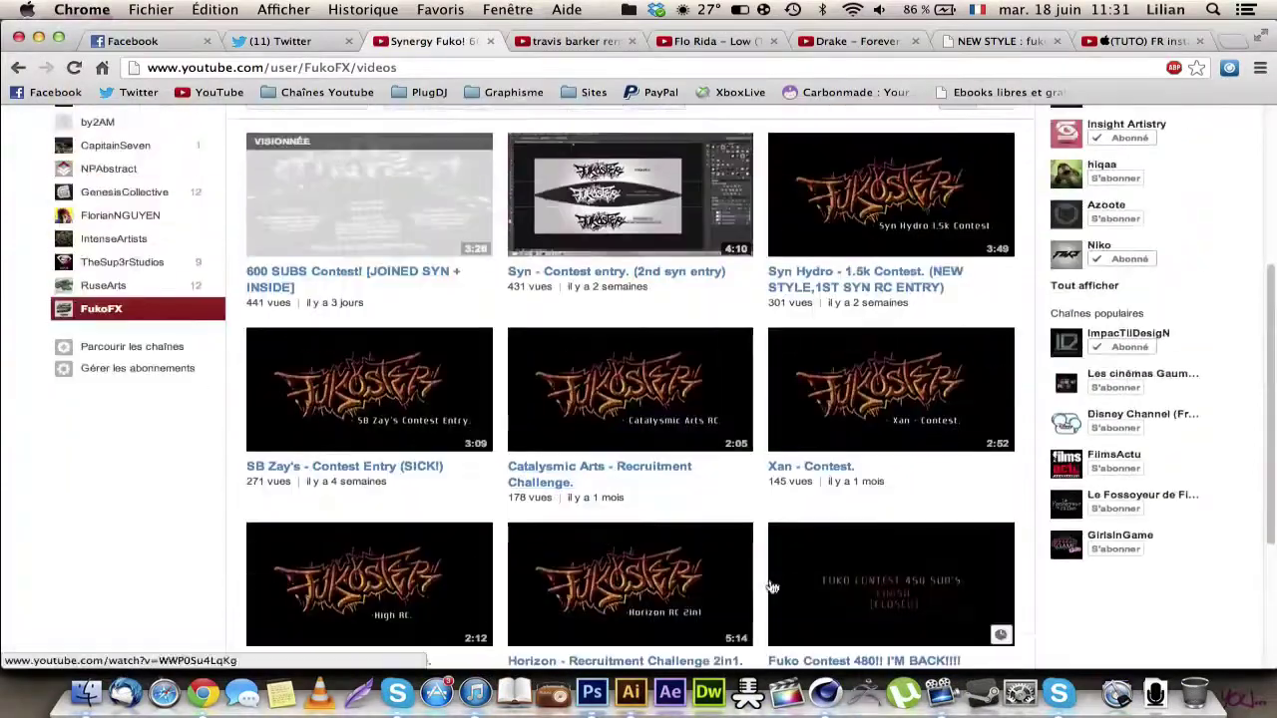
scroll(771, 586, up, 3)
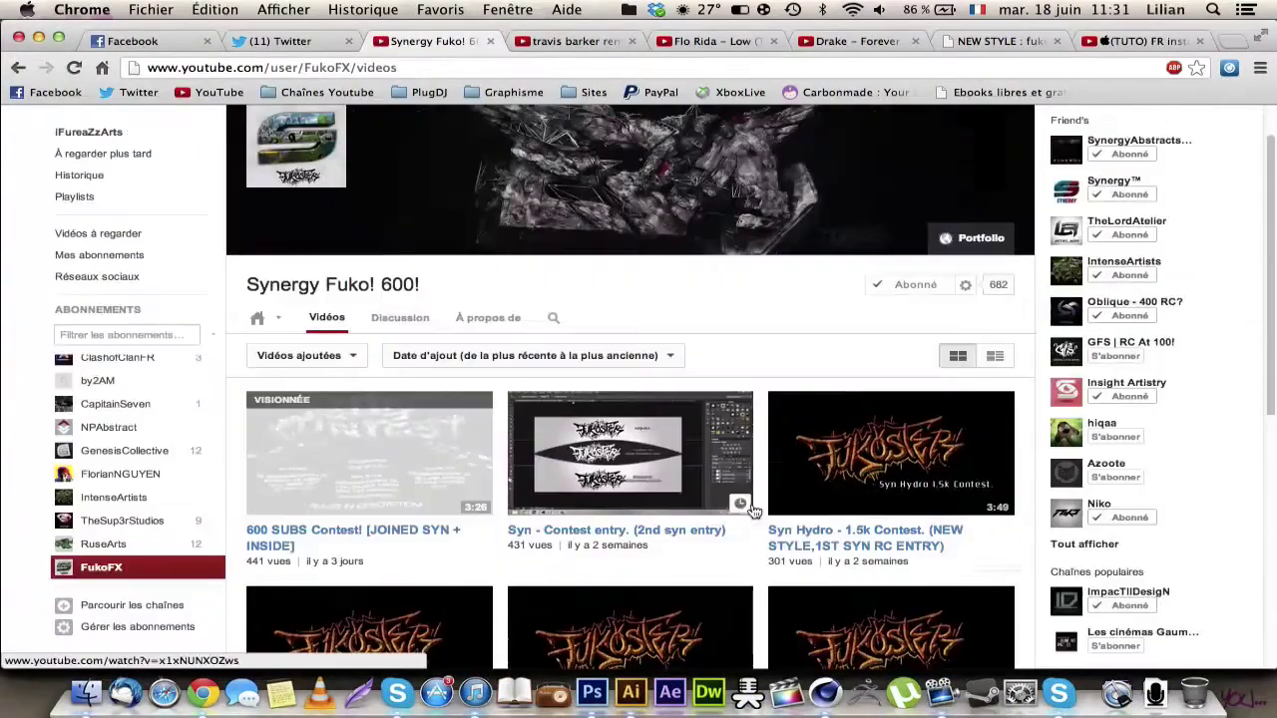
click(599, 685)
Change the second entry's date month to June
double_click(277, 391)
text(Ju)
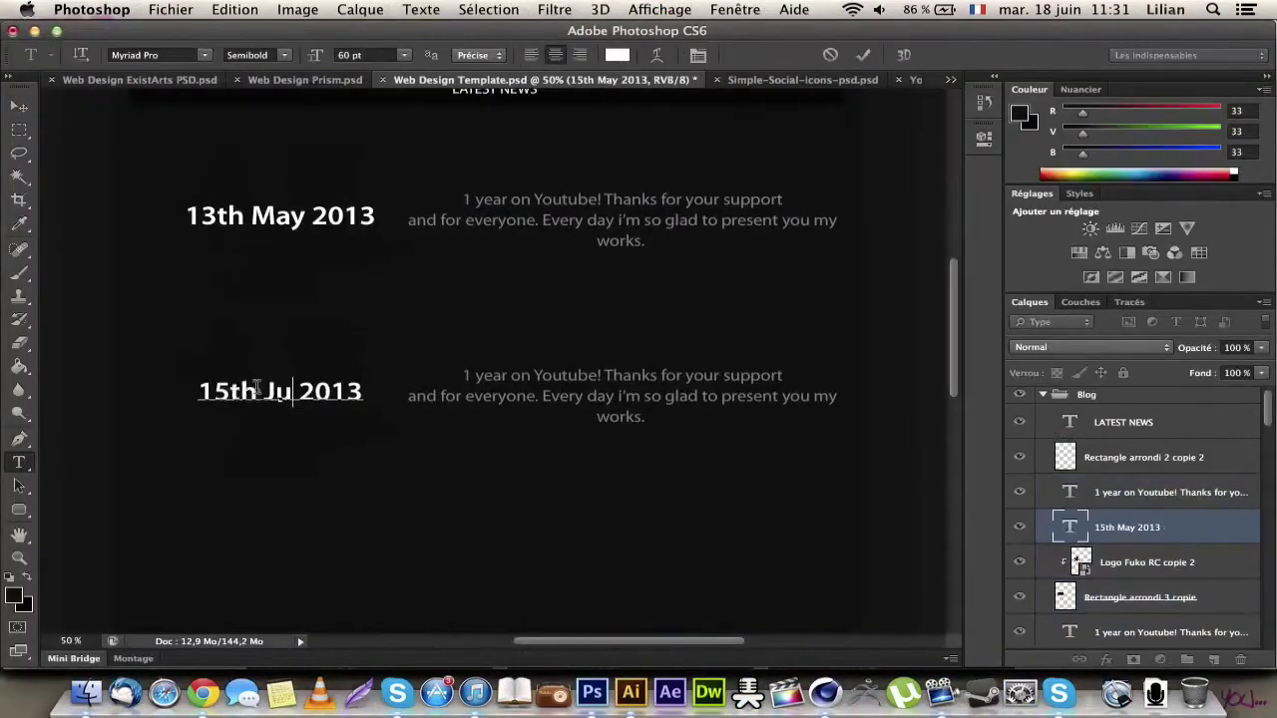
text(ne)
key(super+Return)
Search for a Fuko contact and send, then resend, a contact request
key(super+Tab)
text(Fuko)
key(Return)
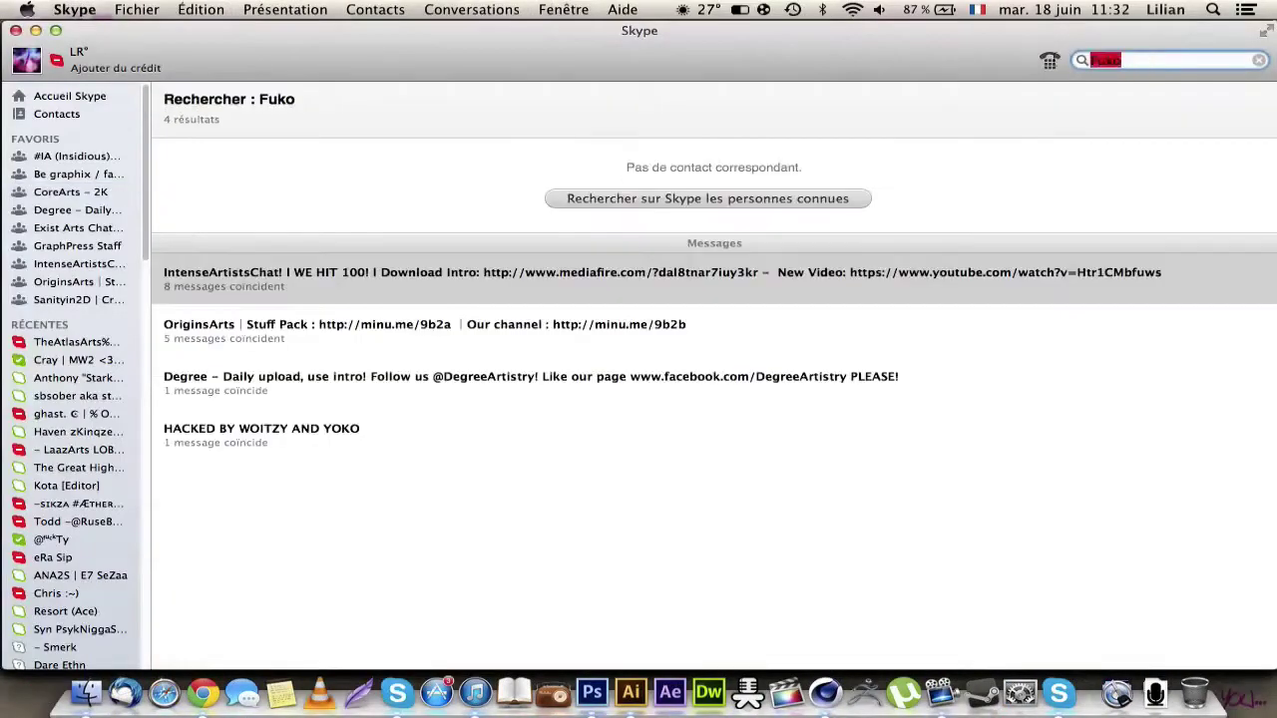
text(Syn Fuko)
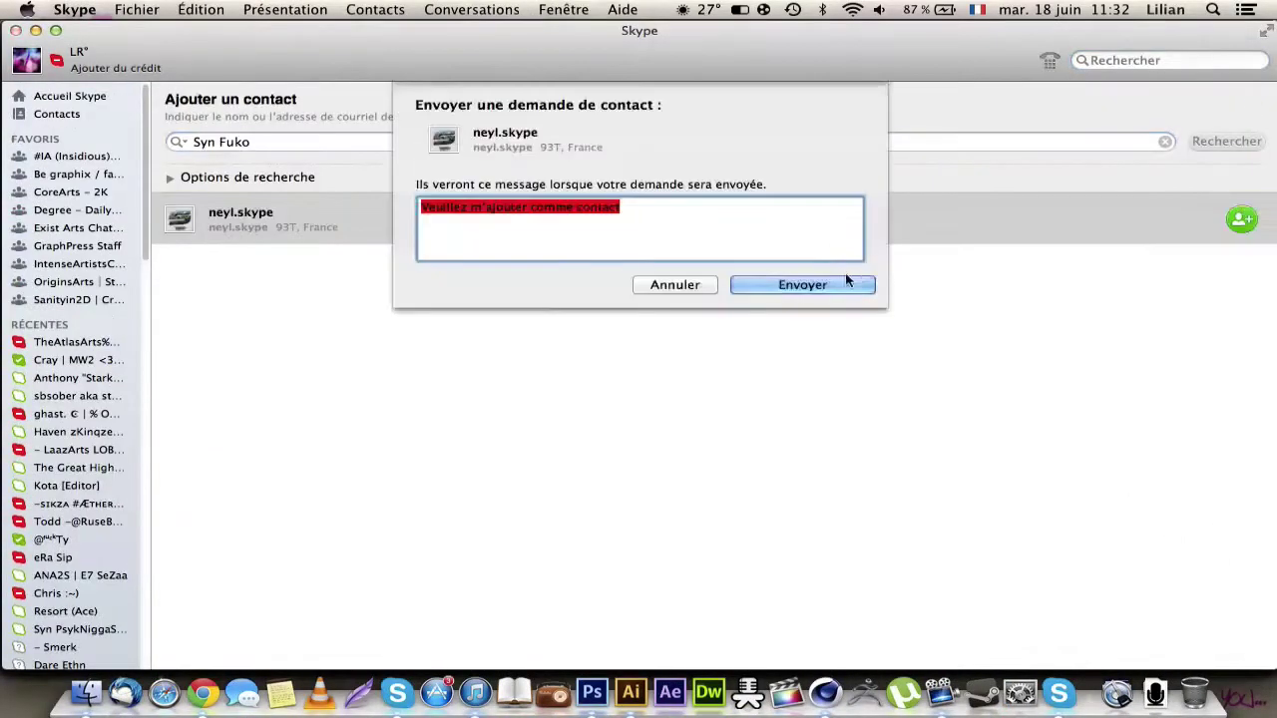
click(803, 284)
right_click(95, 341)
click(171, 526)
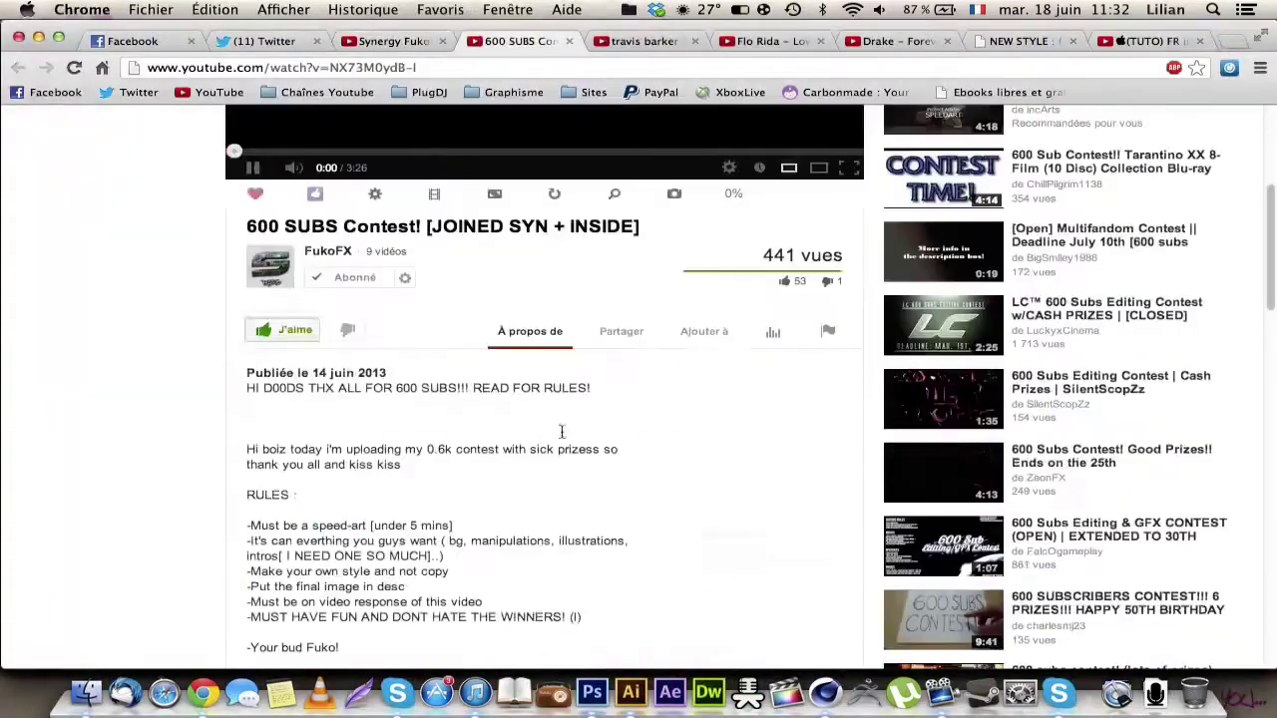
Replace the second entry's caption, starting with 'Joined In'
scroll(377, 284, down, 5)
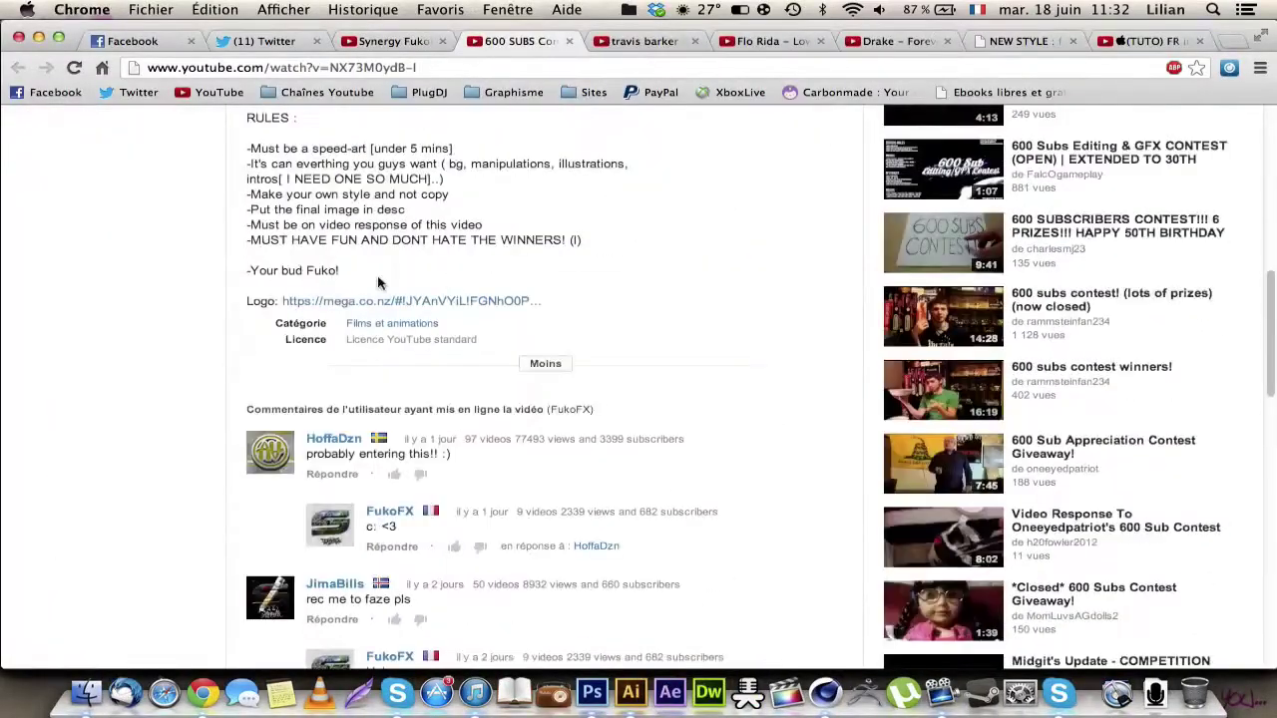
scroll(377, 283, down, 7)
scroll(800, 488, up, 4)
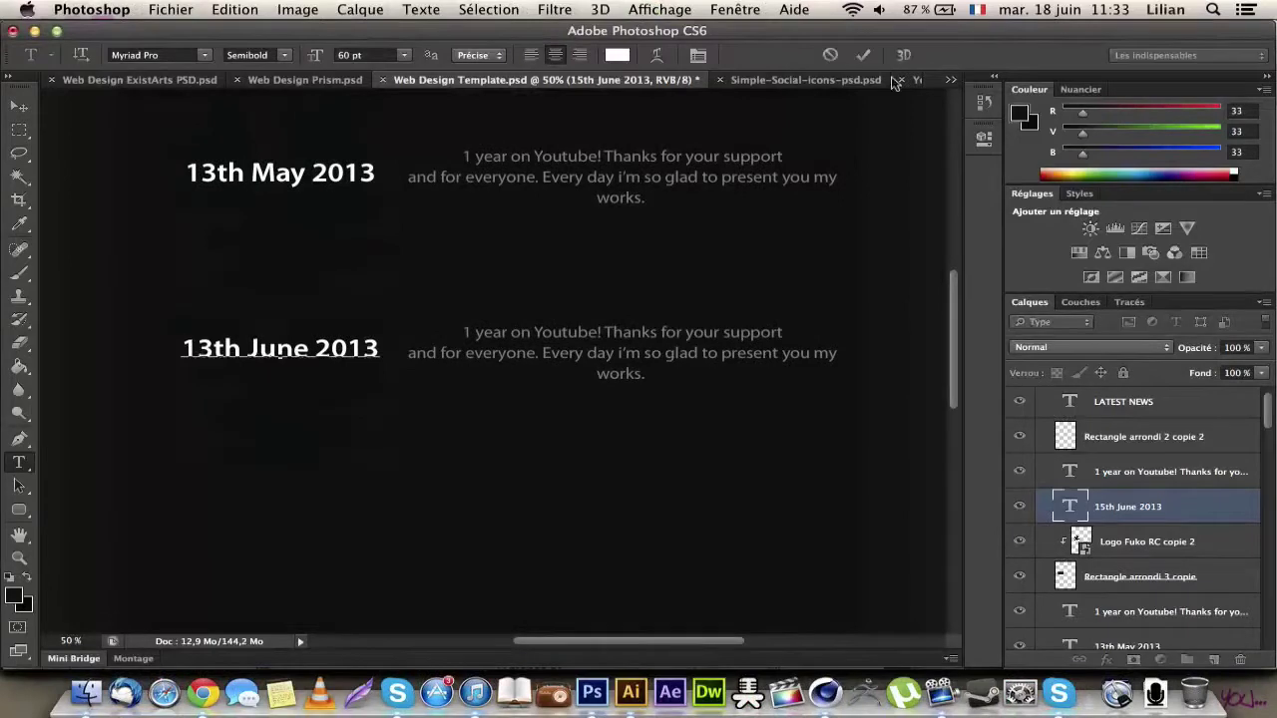
click(370, 319)
key(super+a)
text(Joined In)
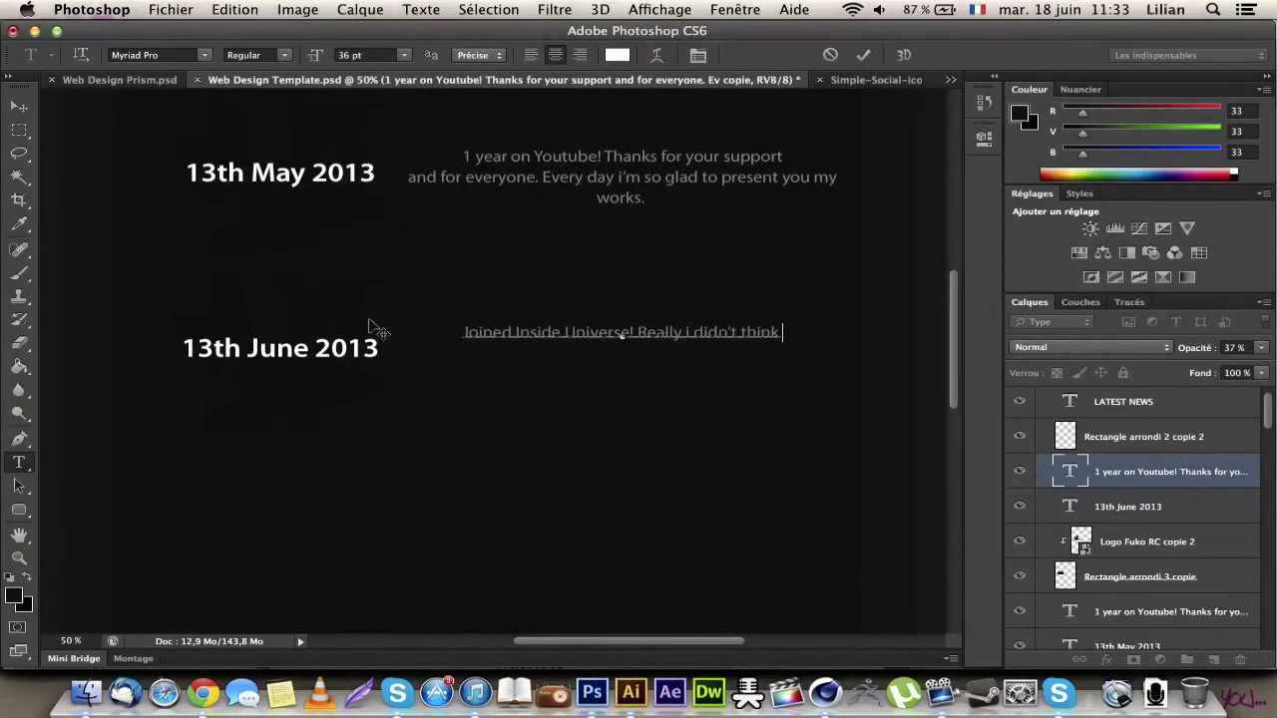
Finish and commit the 'Joined Inside Universe' caption
key(F12)
text(Jusque)
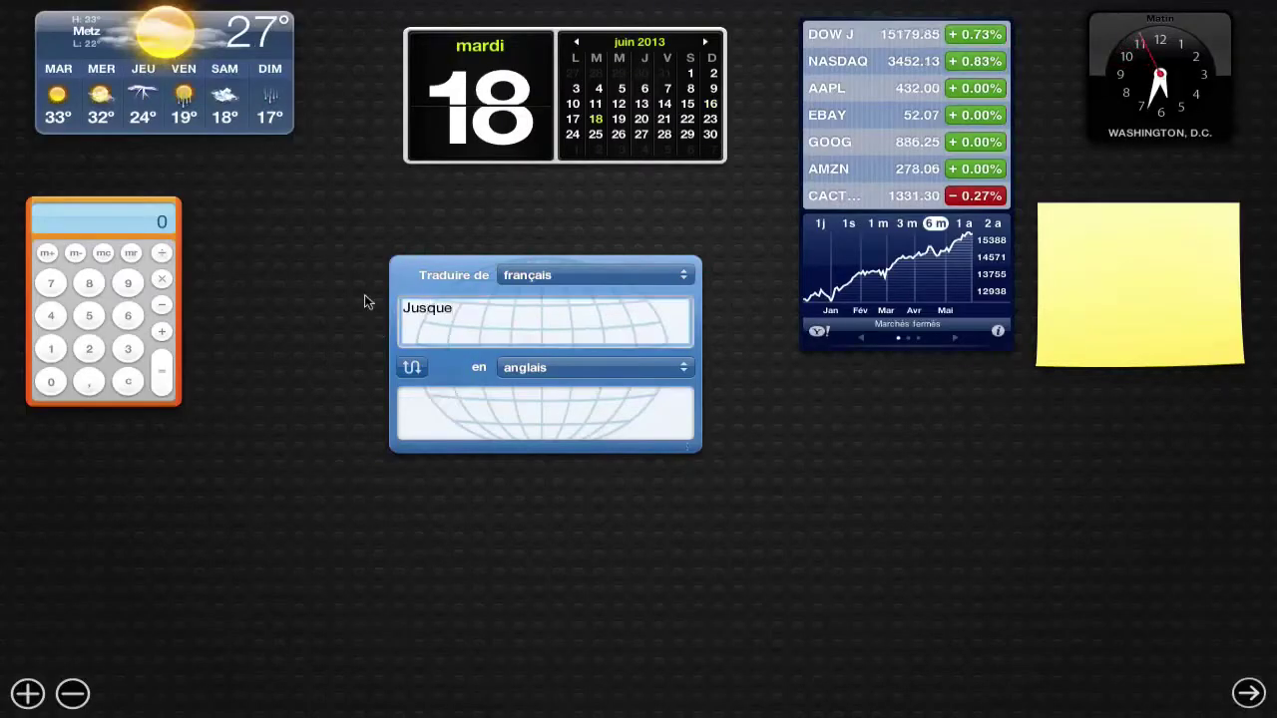
key(F12)
text(go up to now.)
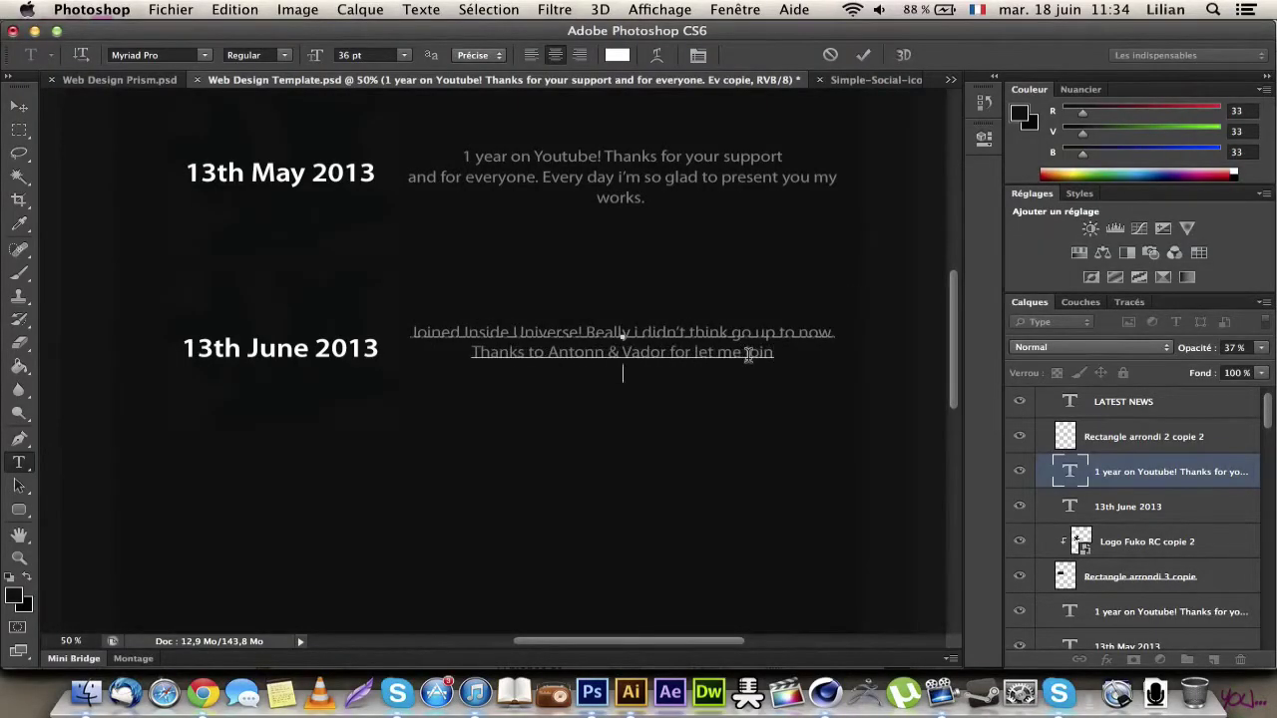
text(m!)
click(863, 54)
Duplicate the 13th June entry's layers downward to form a third entry
key(v)
scroll(499, 349, down, 3)
shift+click(1140, 577)
drag(620, 370, 619, 543)
scroll(624, 545, down, 2)
Retype the copied entry's date as 15th and its caption as '600 Subs contest!'
key(t)
click(240, 309)
double_click(214, 310)
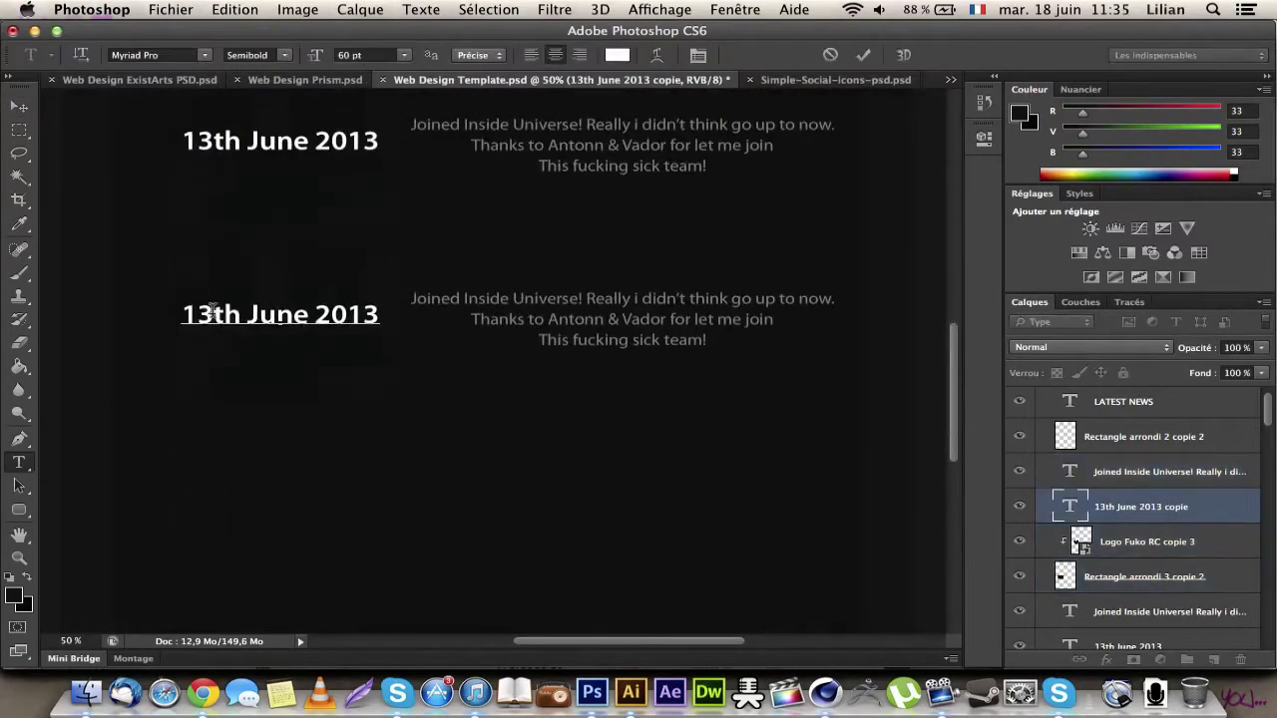
text(15th)
click(750, 334)
key(ctrl+a)
text(600)
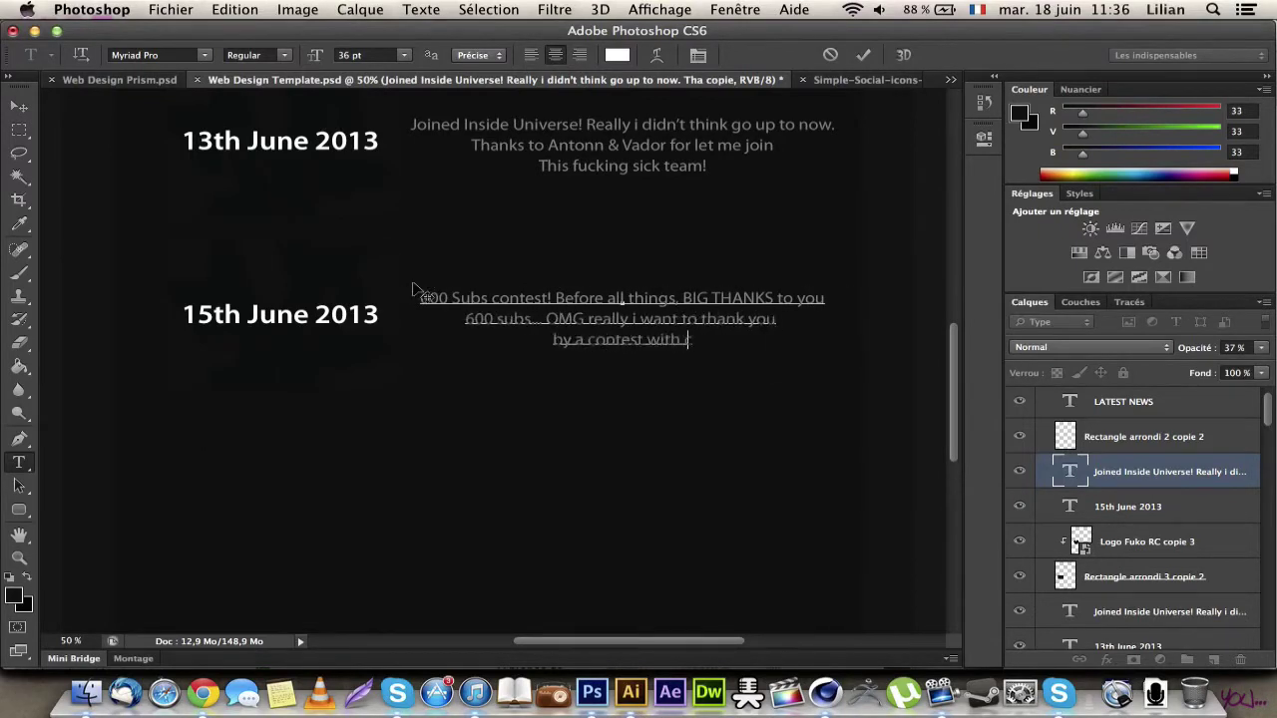
text(!)
click(863, 54)
key(v)
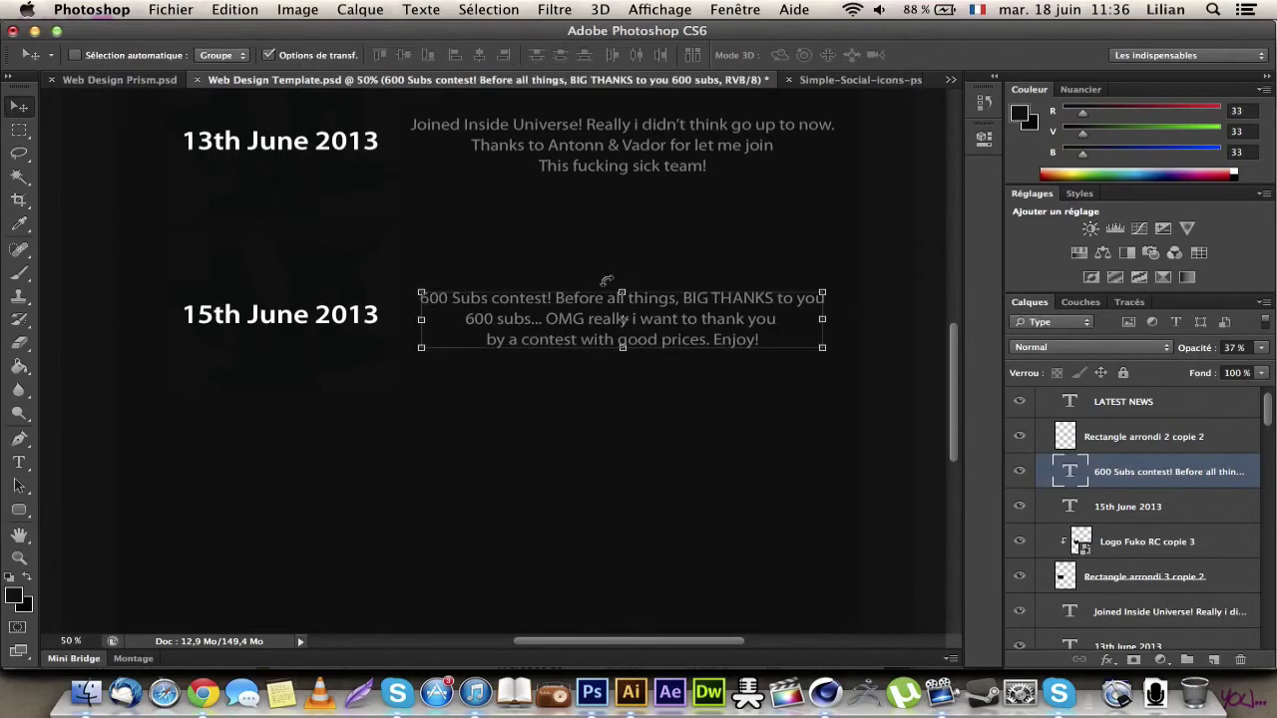
Look through recent conversations and a group chat in the messaging app
scroll(615, 291, up, 3)
scroll(615, 292, down, 10)
scroll(616, 291, up, 5)
click(397, 692)
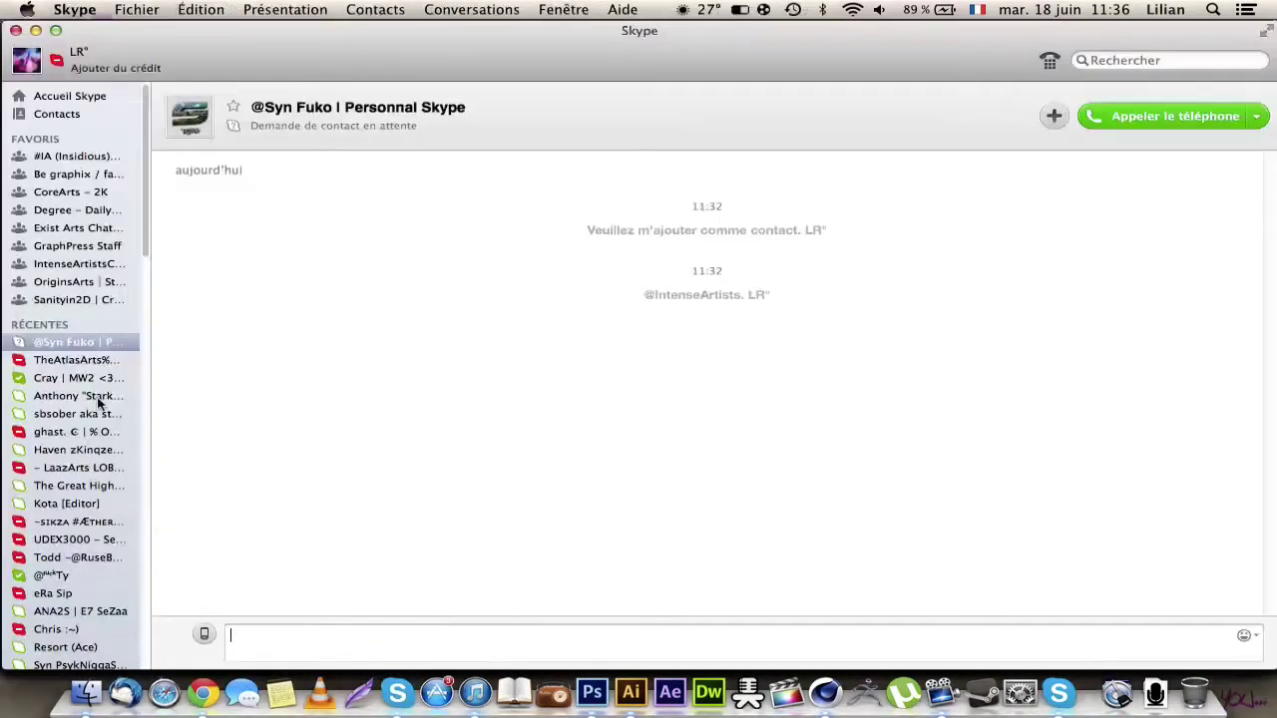
click(97, 398)
text(@Syn)
key(Escape)
scroll(141, 419, down, 5)
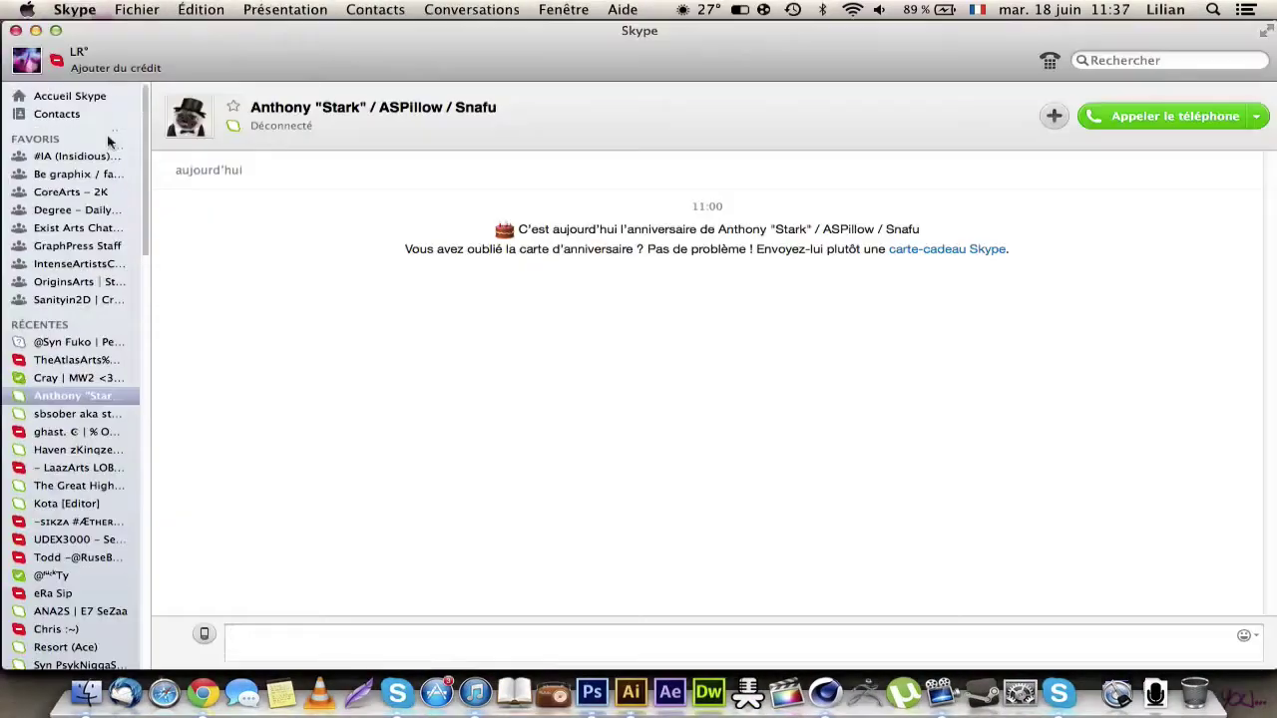
click(75, 192)
click(592, 693)
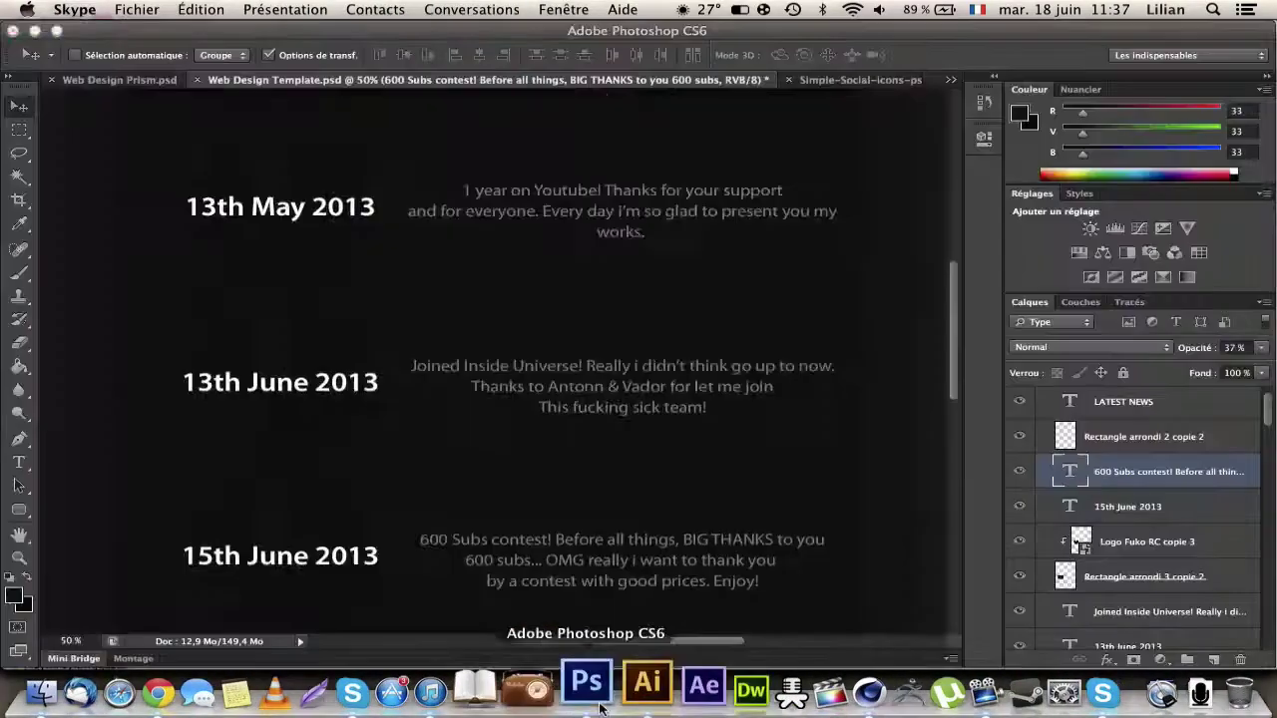
Move the duplicated entry's four layers below the 15th June entry
scroll(342, 462, down, 3)
drag(1203, 477, 1168, 529)
shift+click(1147, 564)
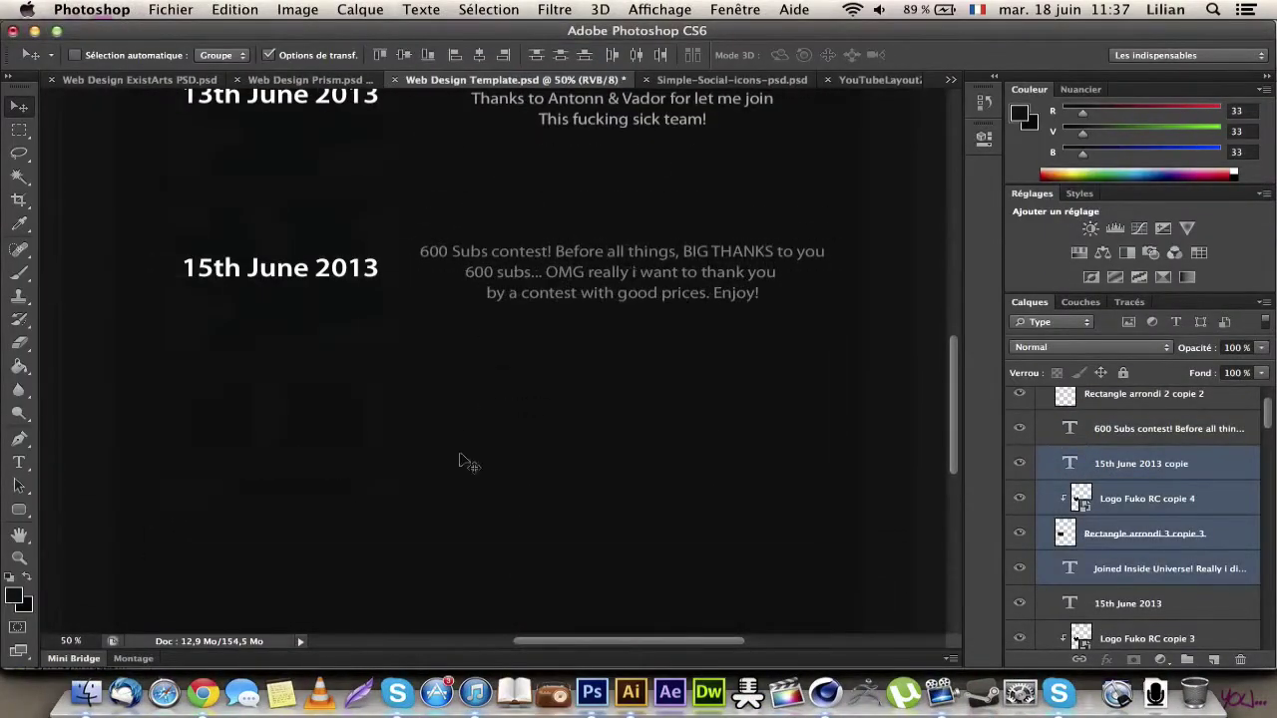
key(super+alt+z)
key(super+alt+z)
key(super+alt+z)
key(super+alt+z)
scroll(598, 469, up, 1)
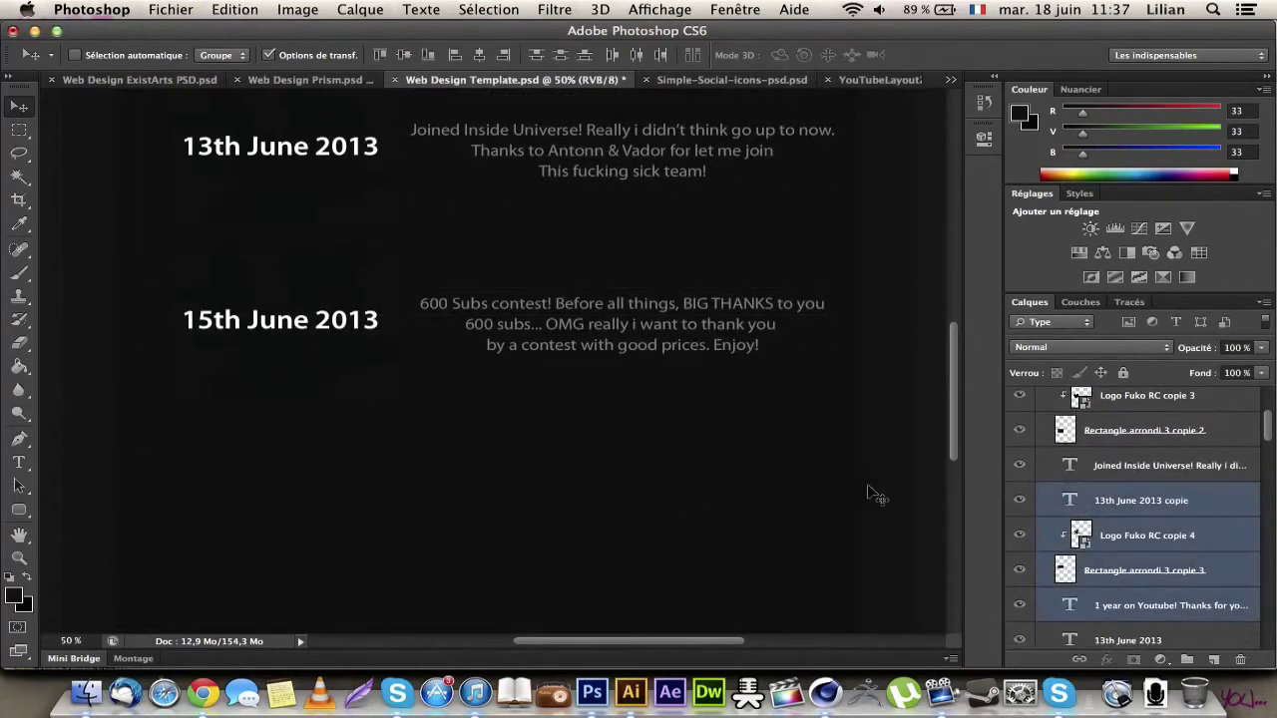
key(super+alt+z)
key(super+alt+z)
drag(629, 172, 639, 521)
scroll(689, 529, up, 1)
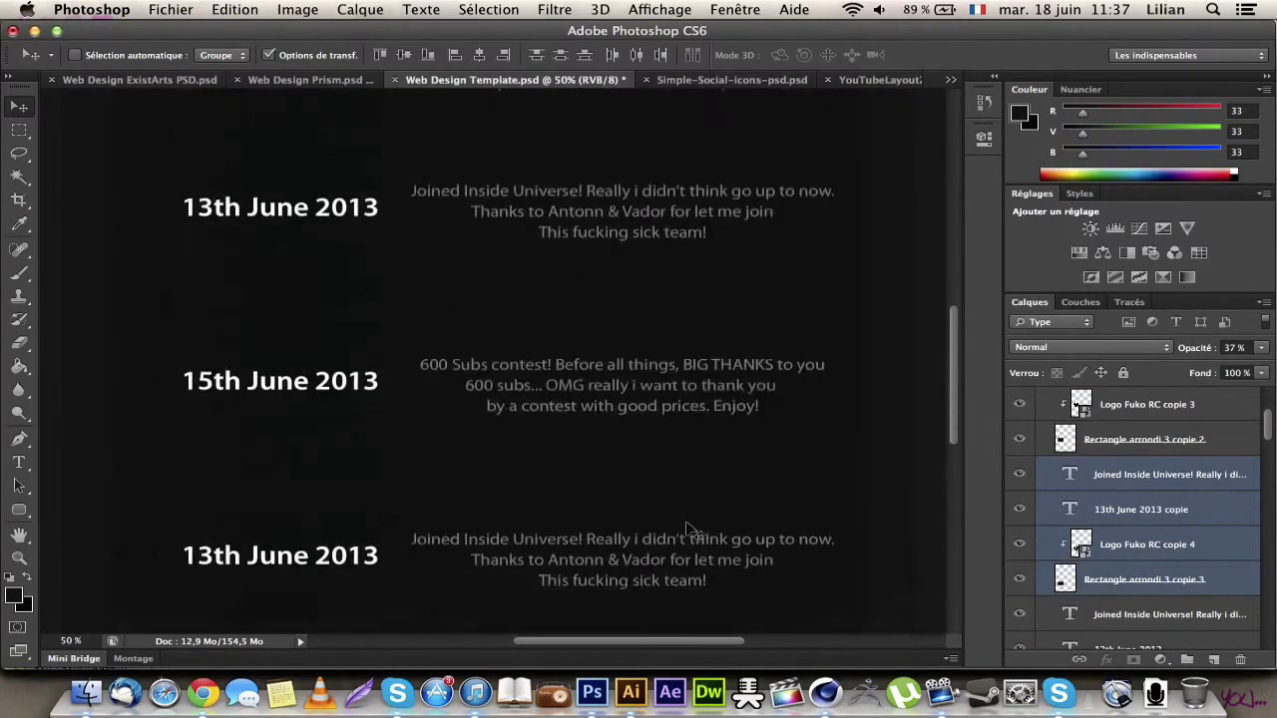
scroll(688, 529, down, 4)
Set the new entry's date to '?' and caption to 'Results of my 600 subs contest.'
key(t)
triple_click(279, 353)
text(?)
click(620, 334)
key(super+a)
text(Results of my 600 subs contes)
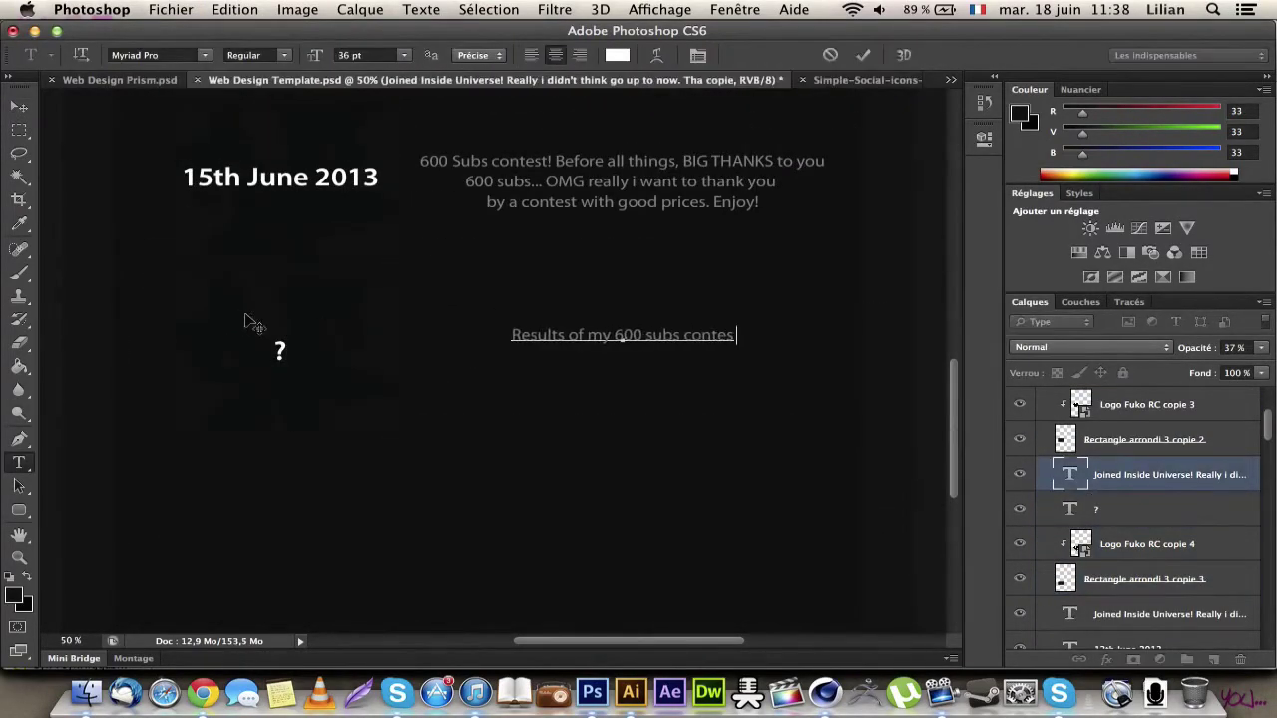
text(t.)
key(super+Return)
Add a closing text line 'Check out all my other contents' below the entries
scroll(490, 346, down, 6)
scroll(488, 436, up, 4)
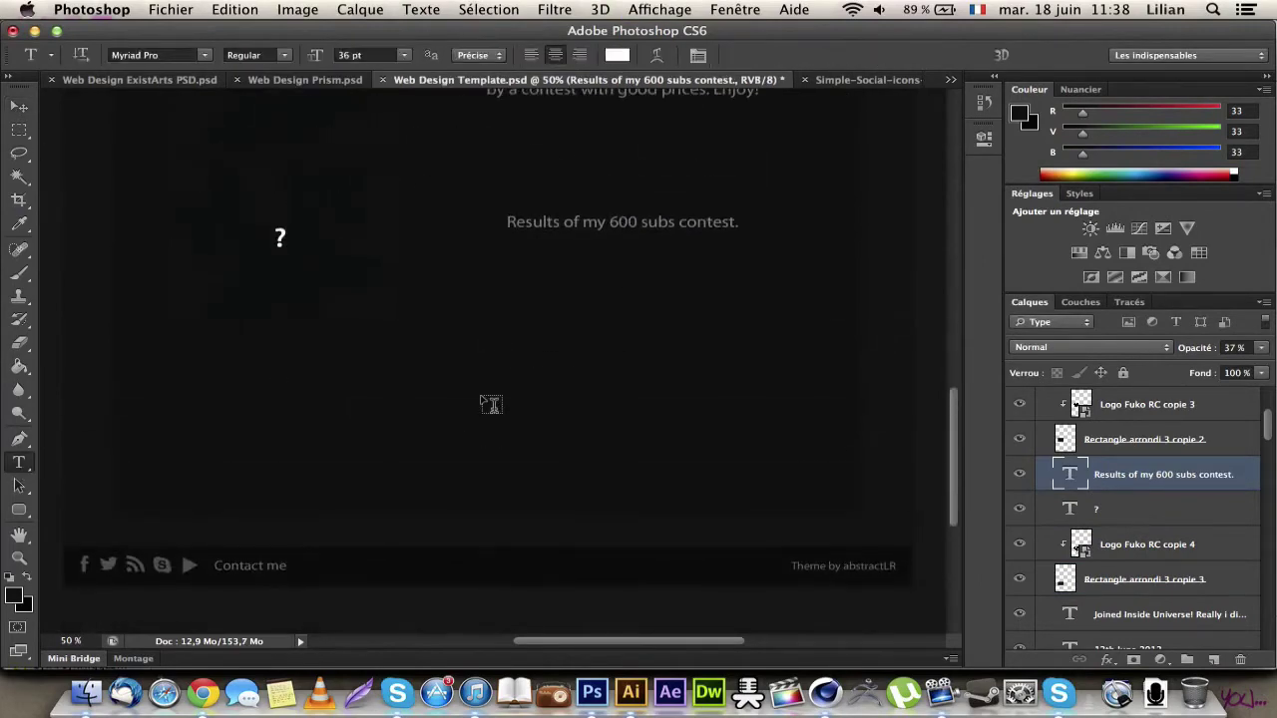
click(389, 374)
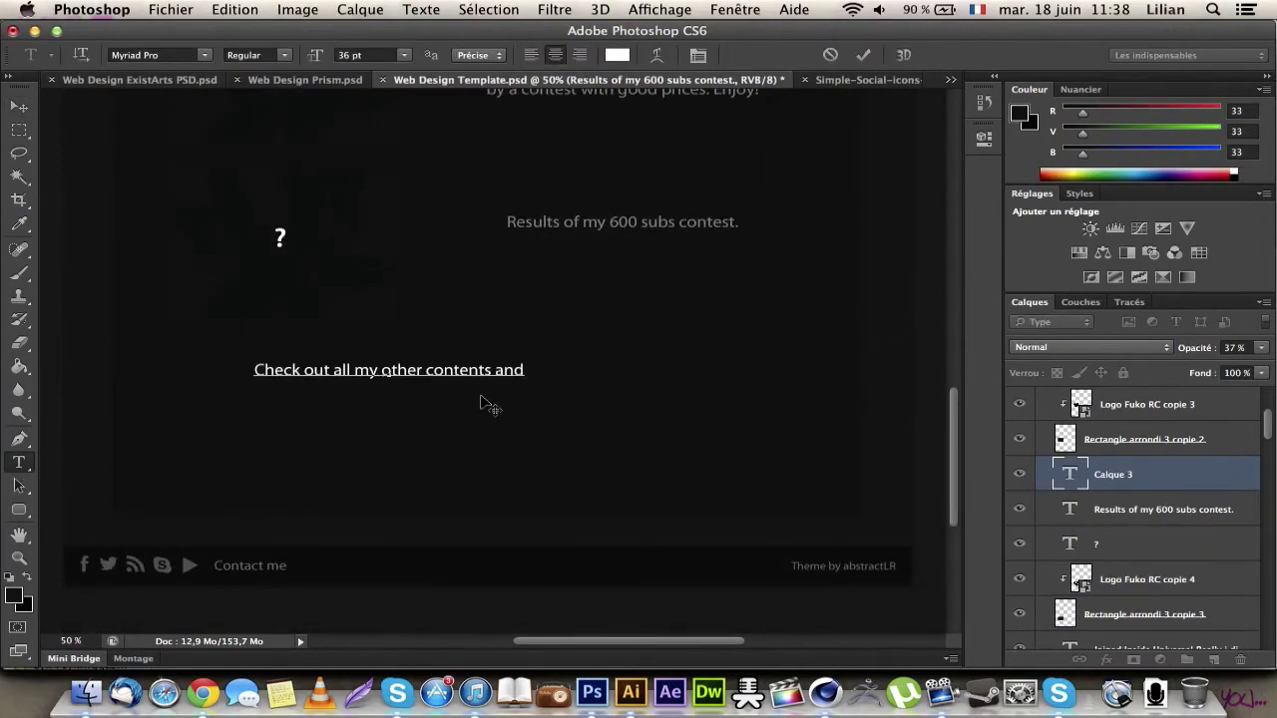
text(t.)
key(super+Return)
key(v)
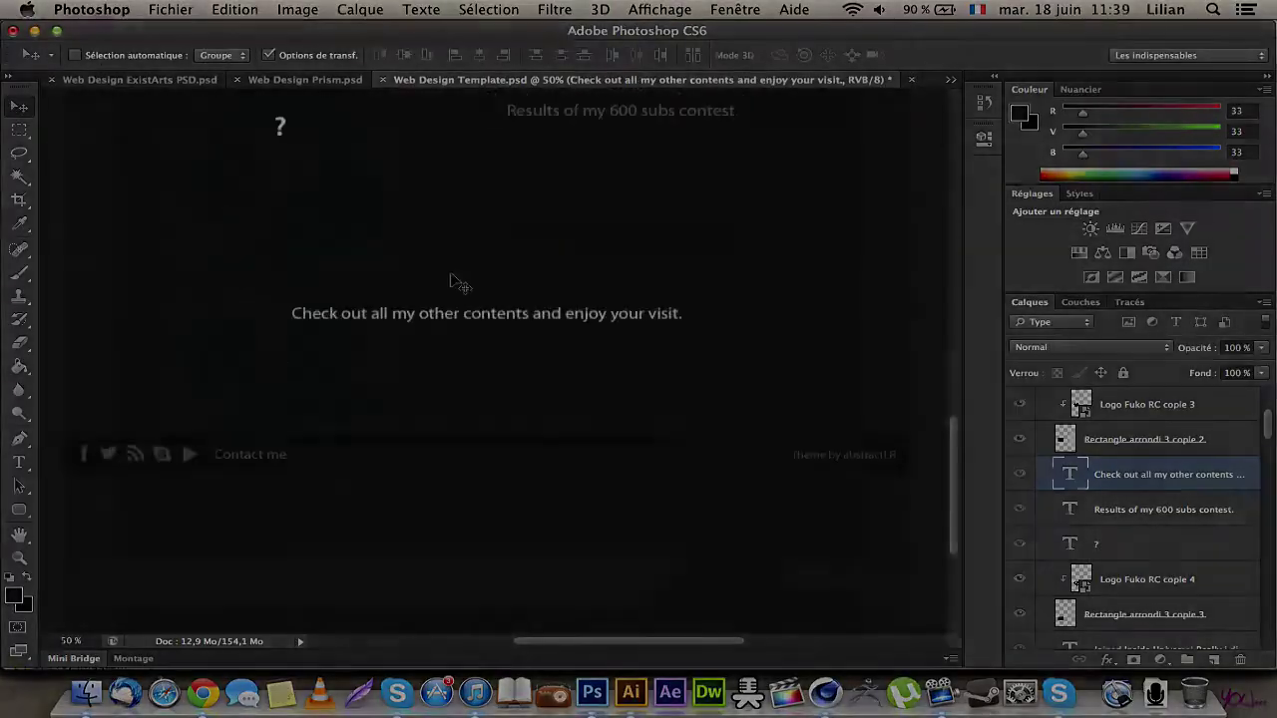